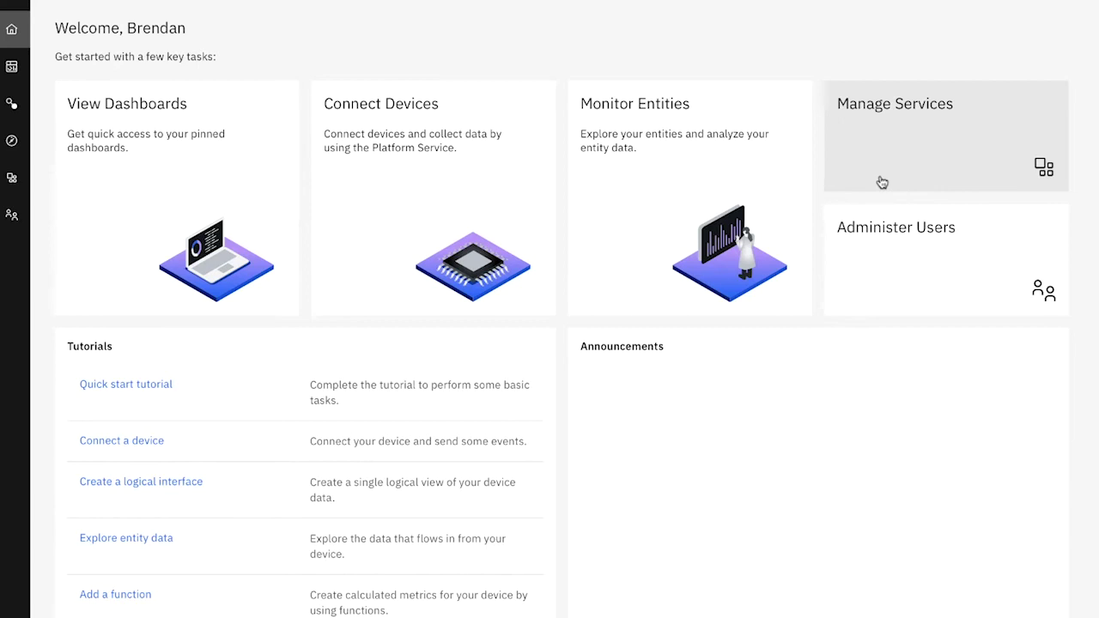
Step: Open the entity monitoring area, search the entity types for compressors, and open the Compressors type
left_click(725, 209)
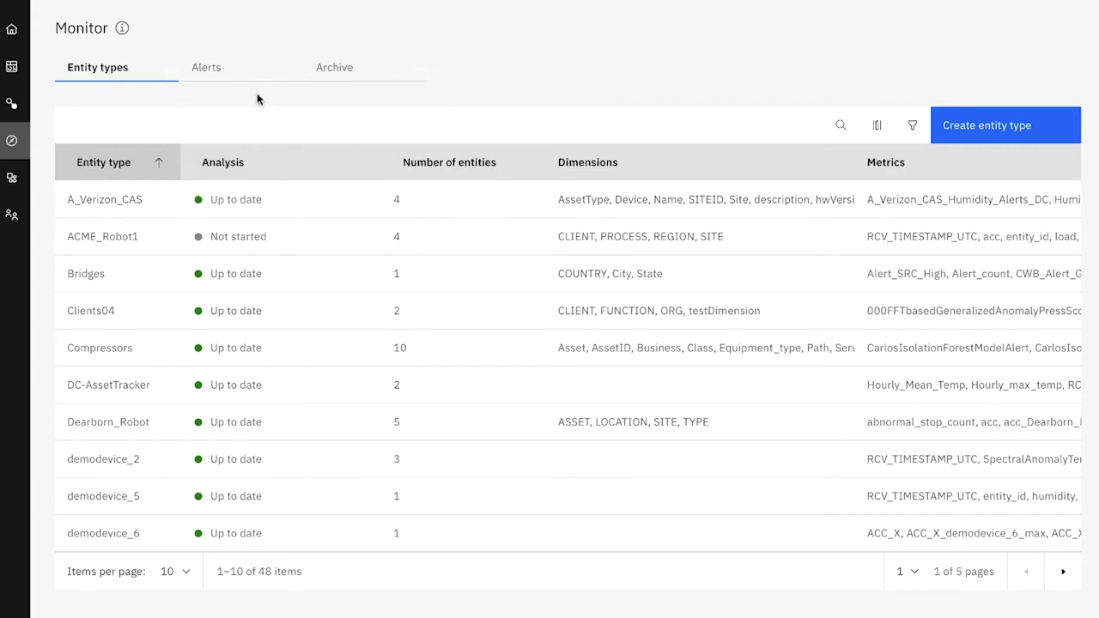
left_click(840, 126)
type("compress")
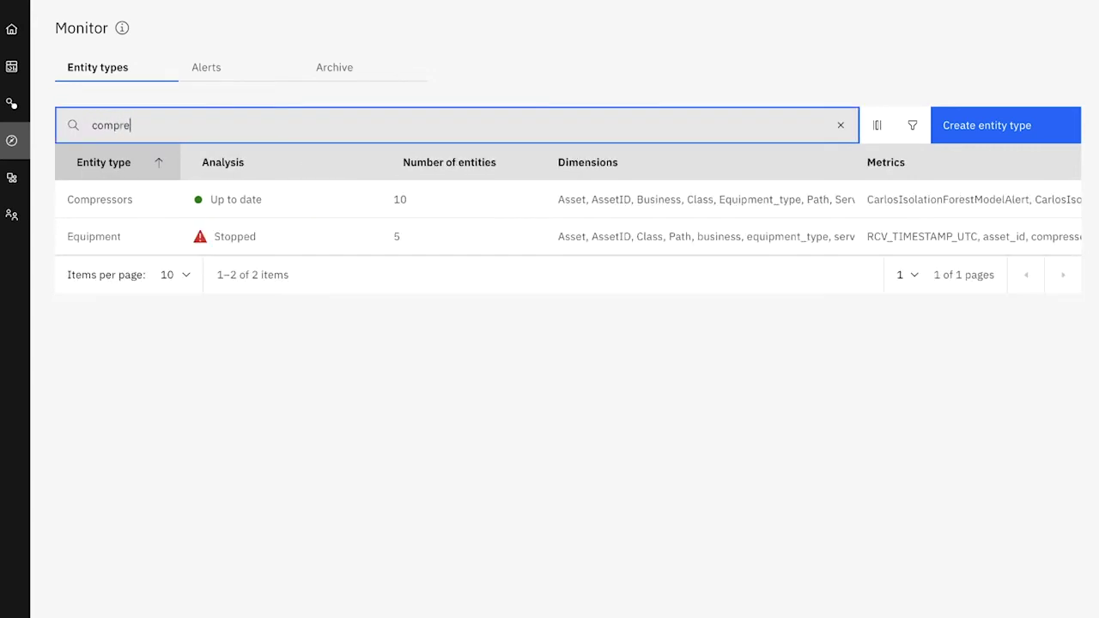
left_click(109, 211)
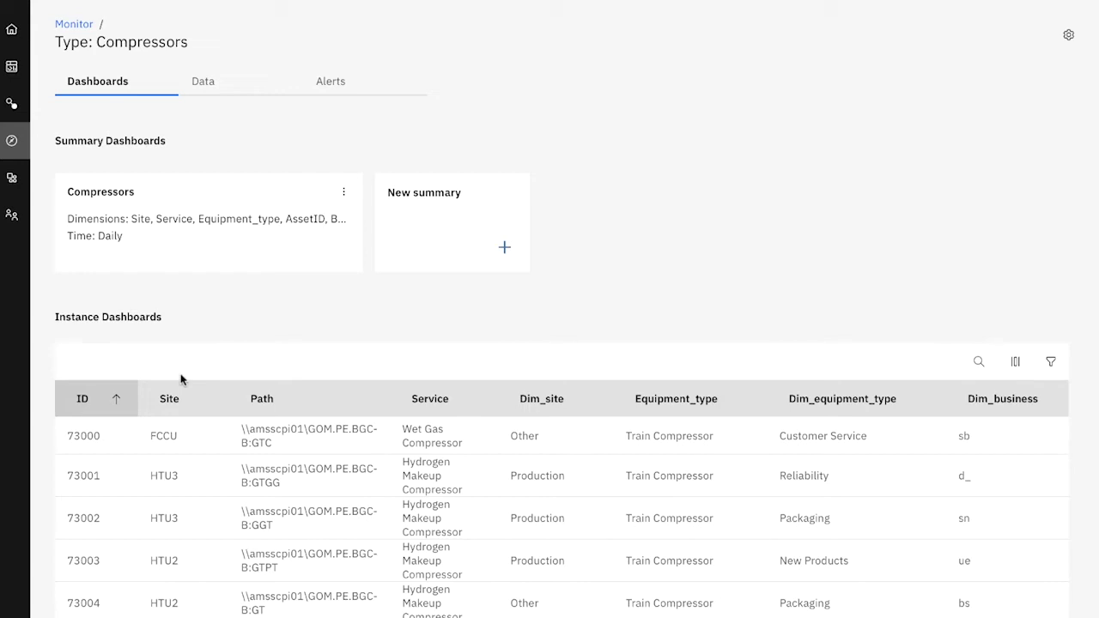
Step: Open the Compressors summary dashboard and examine its run hours, utilization, flow, pressure and temperature charts
left_click(133, 223)
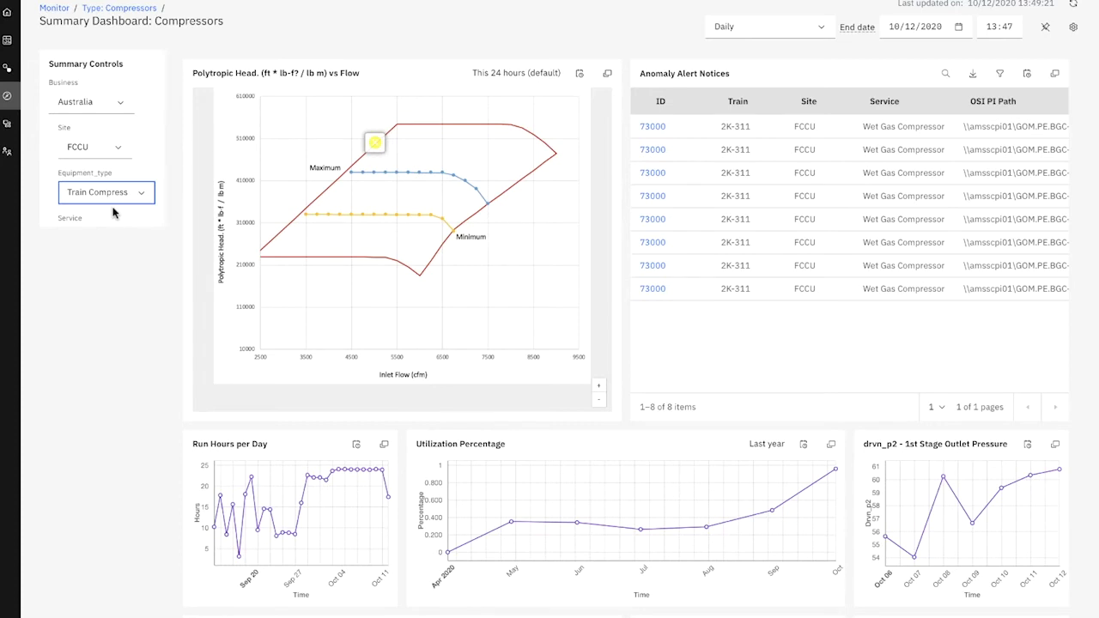
scroll(128, 243, "down", 4)
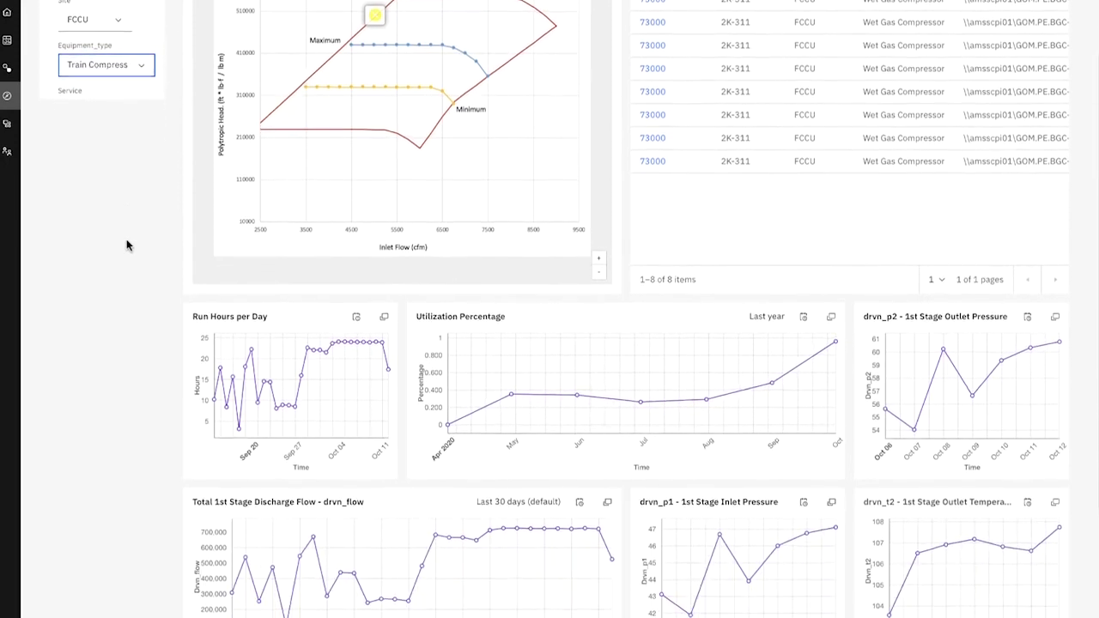
scroll(127, 246, "down", 1)
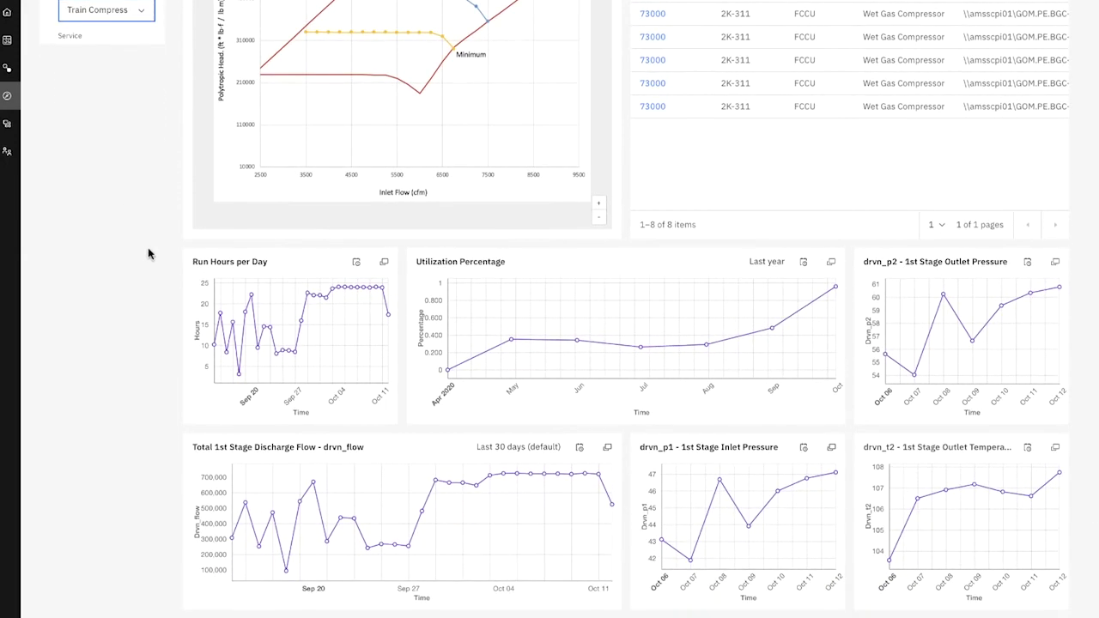
mouse_move(450, 372)
scroll(483, 385, "up", 3)
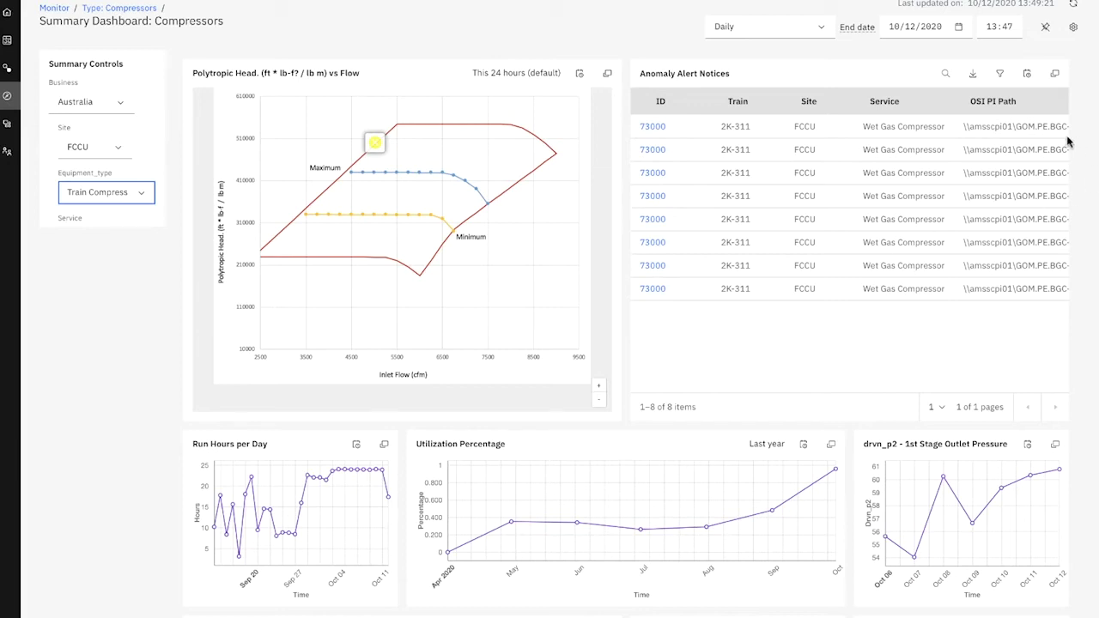
Step: Open compressor 73000 from the first anomaly alert notice and filter its last-24-hours alerts to High severity
left_click(669, 133)
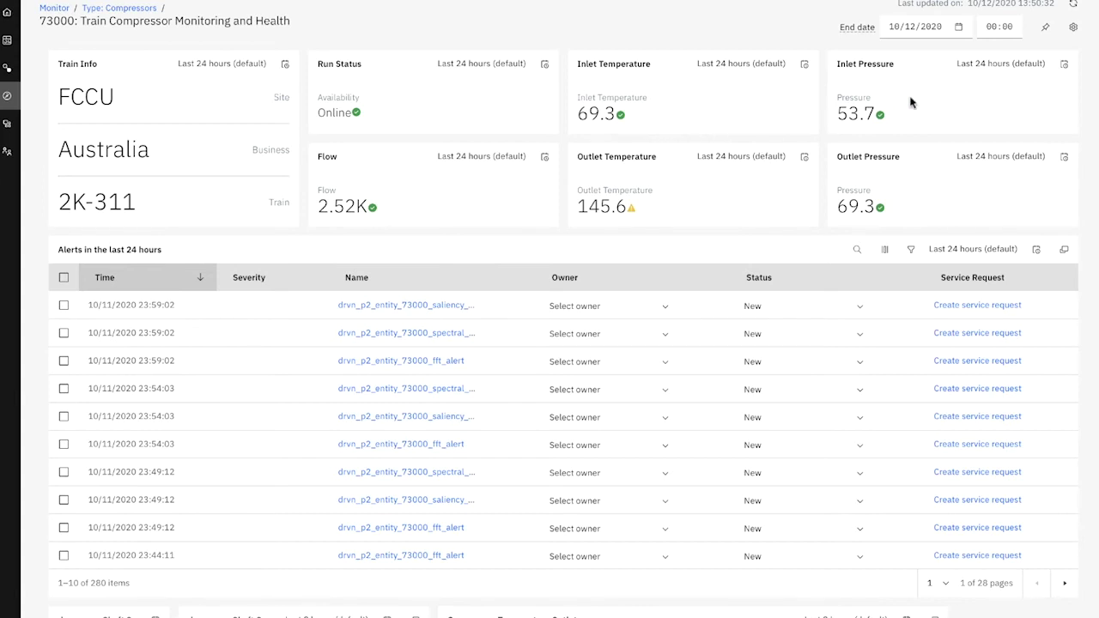
left_click(911, 249)
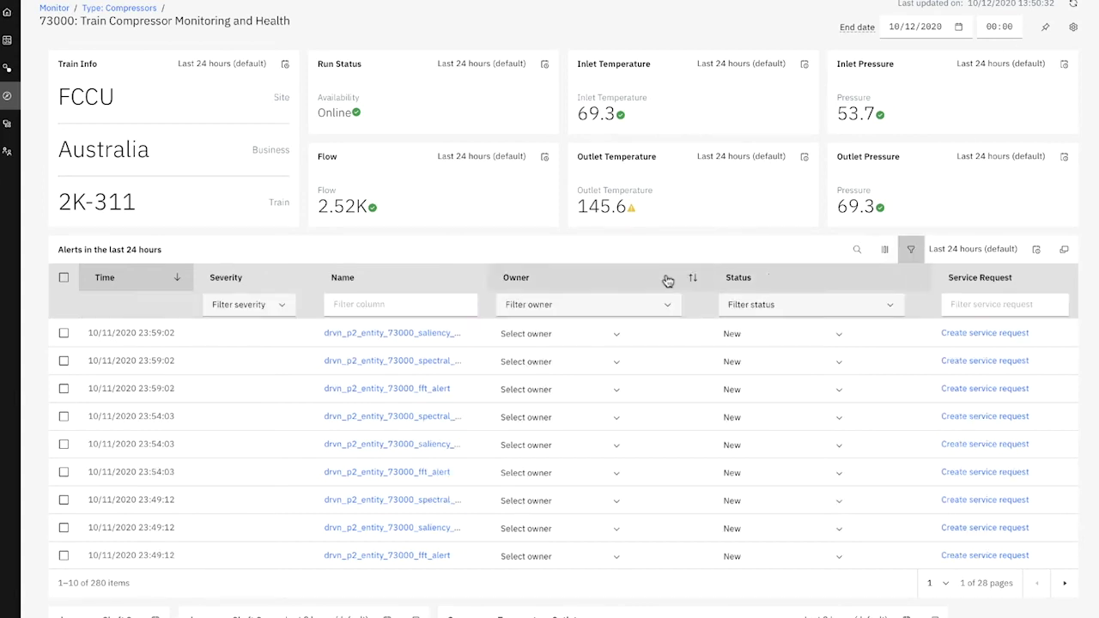
left_click(279, 306)
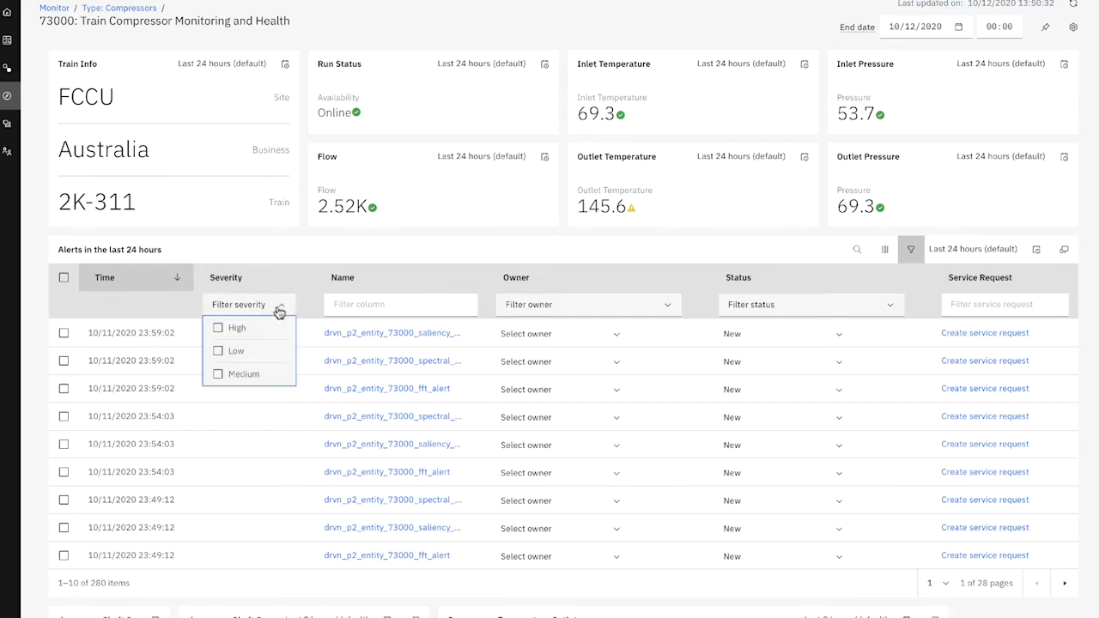
left_click(255, 331)
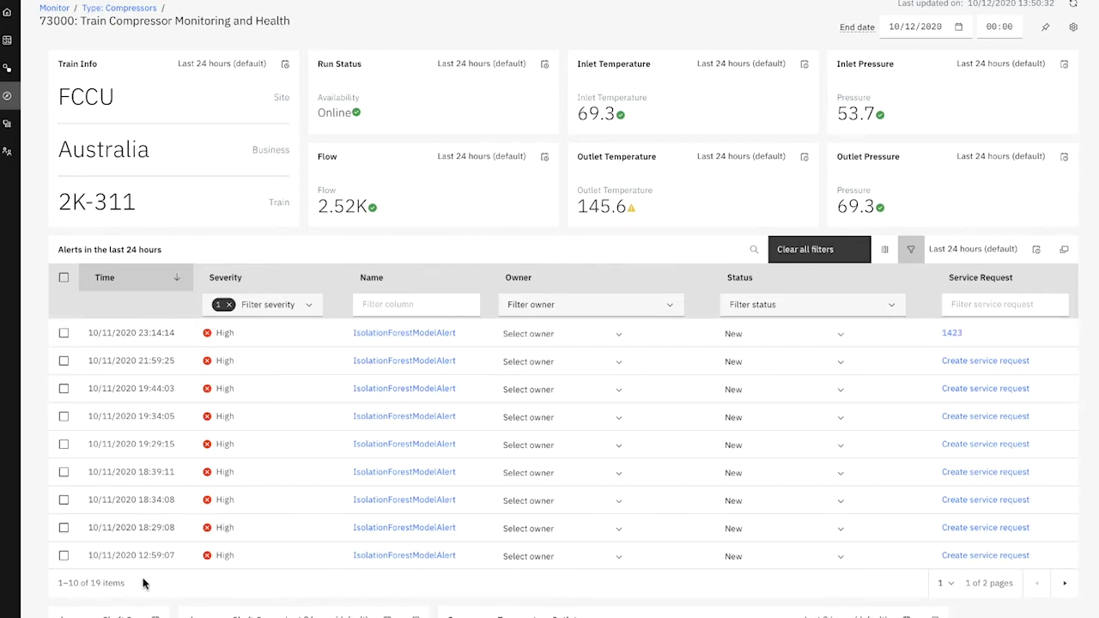
Step: Examine compressor 73000's shaft speed, flow, temperature and pressure charts below the alerts table
scroll(142, 583, "down", 3)
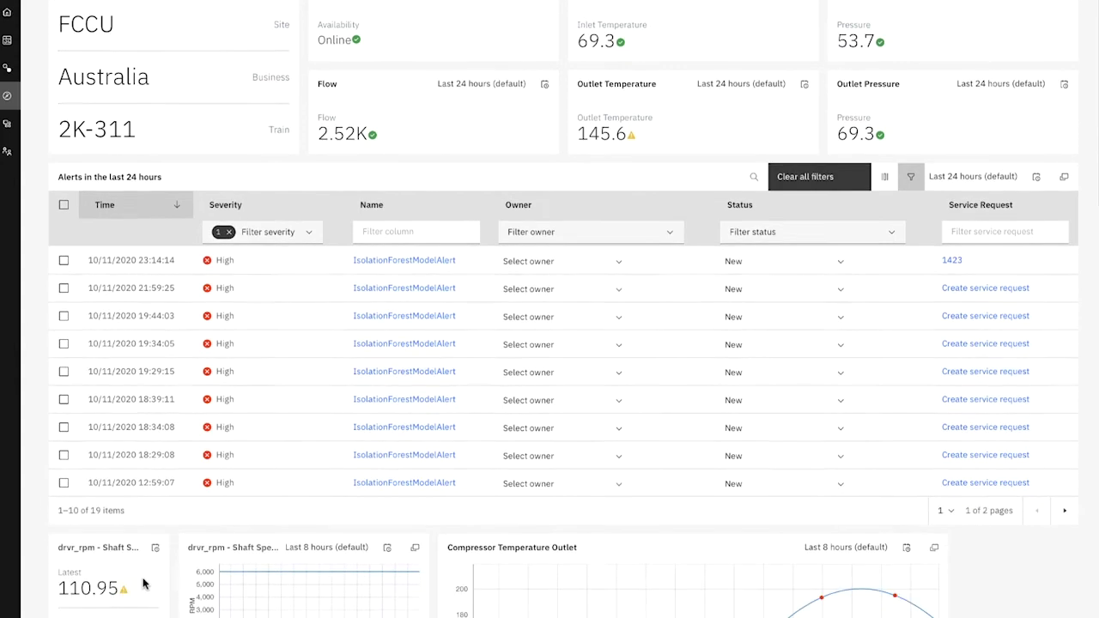
scroll(142, 583, "down", 1)
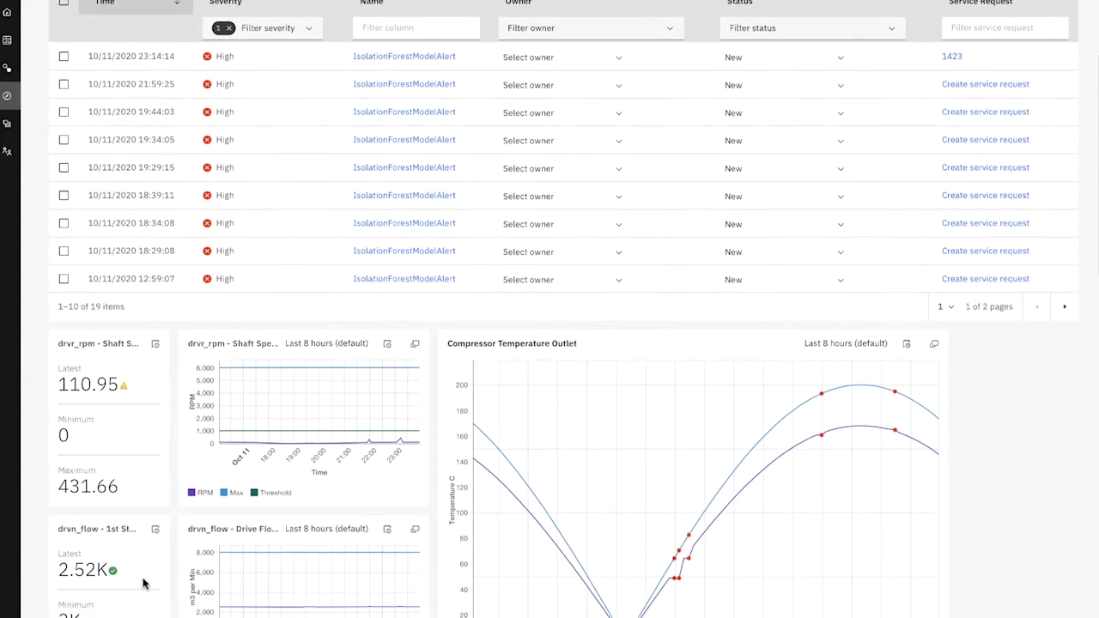
scroll(141, 574, "down", 2)
scroll(142, 572, "down", 4)
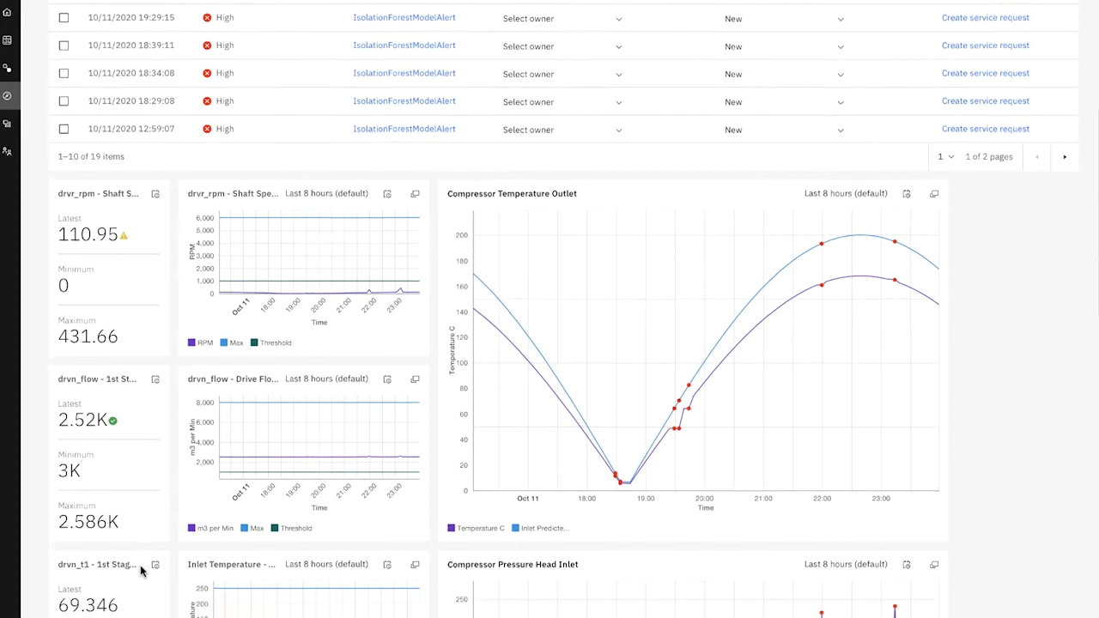
scroll(140, 568, "down", 1)
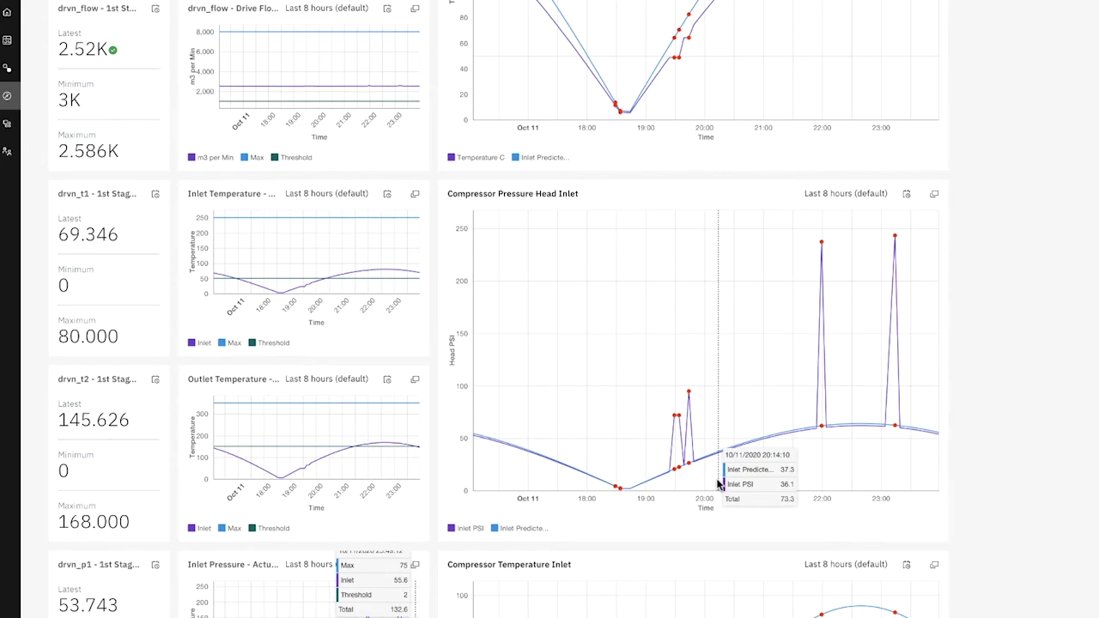
scroll(790, 462, "down", 1)
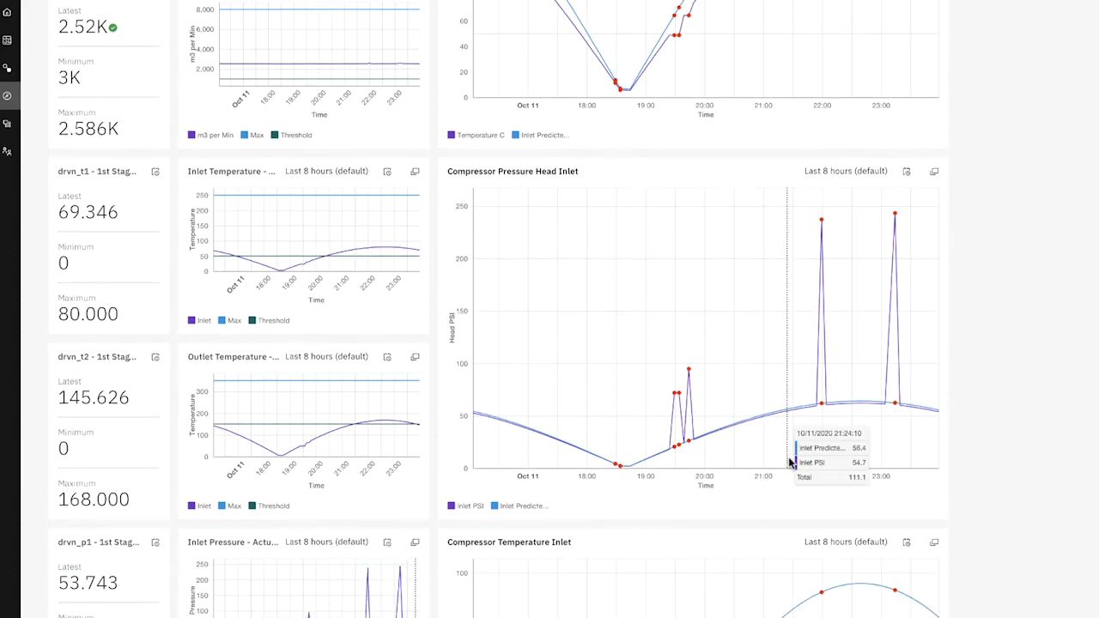
Step: Create a service request for the 10/11/2020 21:59:25 IsolationForestModelAlert using Maximo service CTP1 and site Burbank
scroll(790, 462, "up", 8)
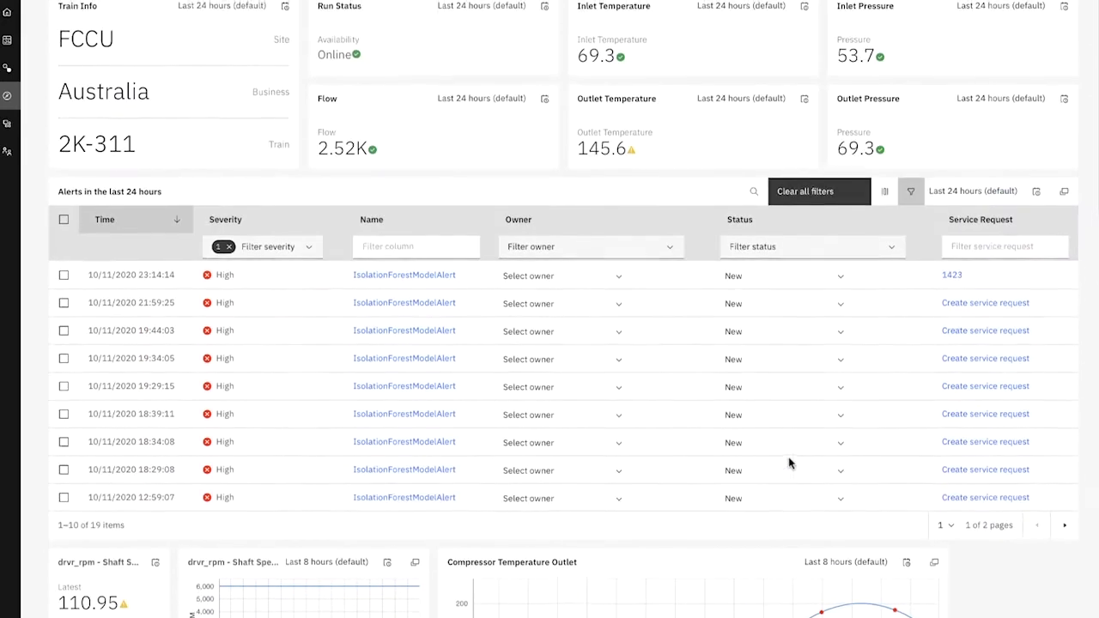
left_click(965, 293)
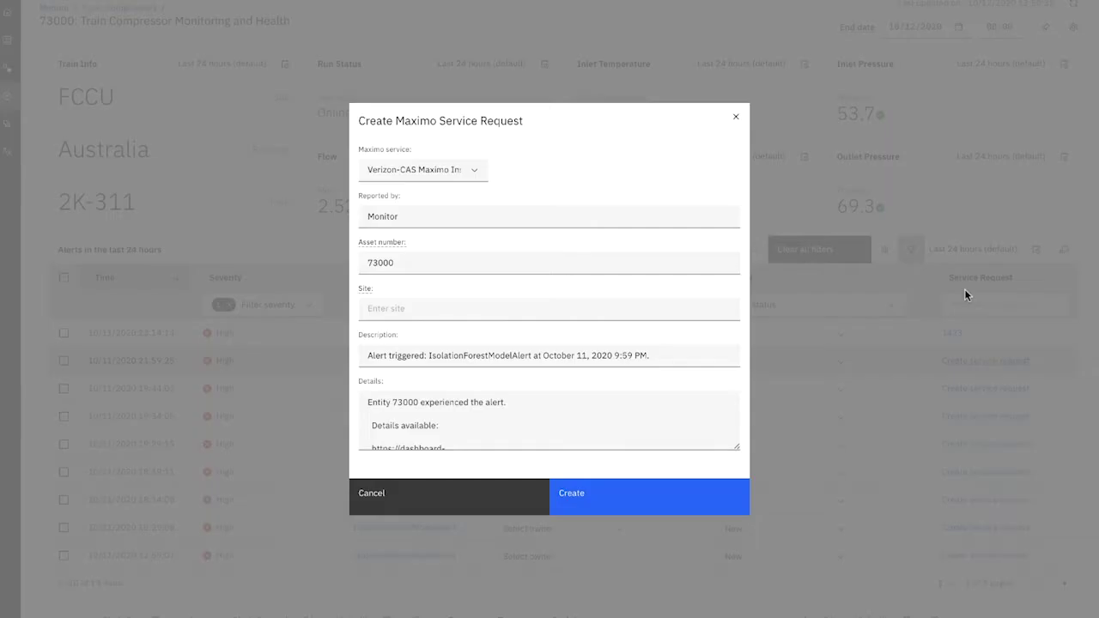
left_click(423, 169)
left_click(464, 179)
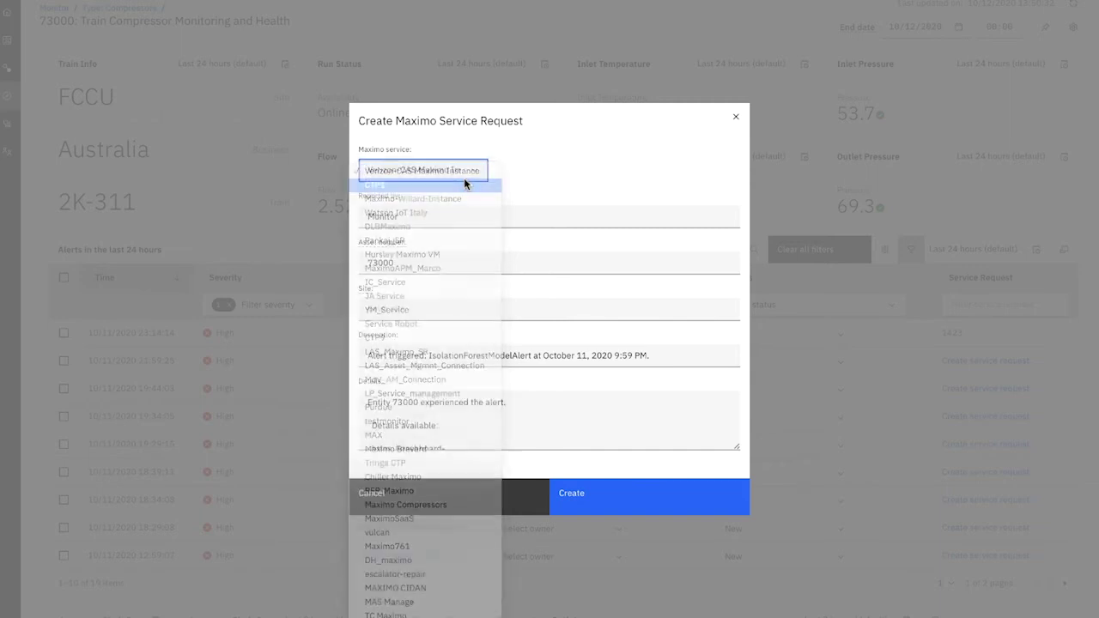
left_click(434, 308)
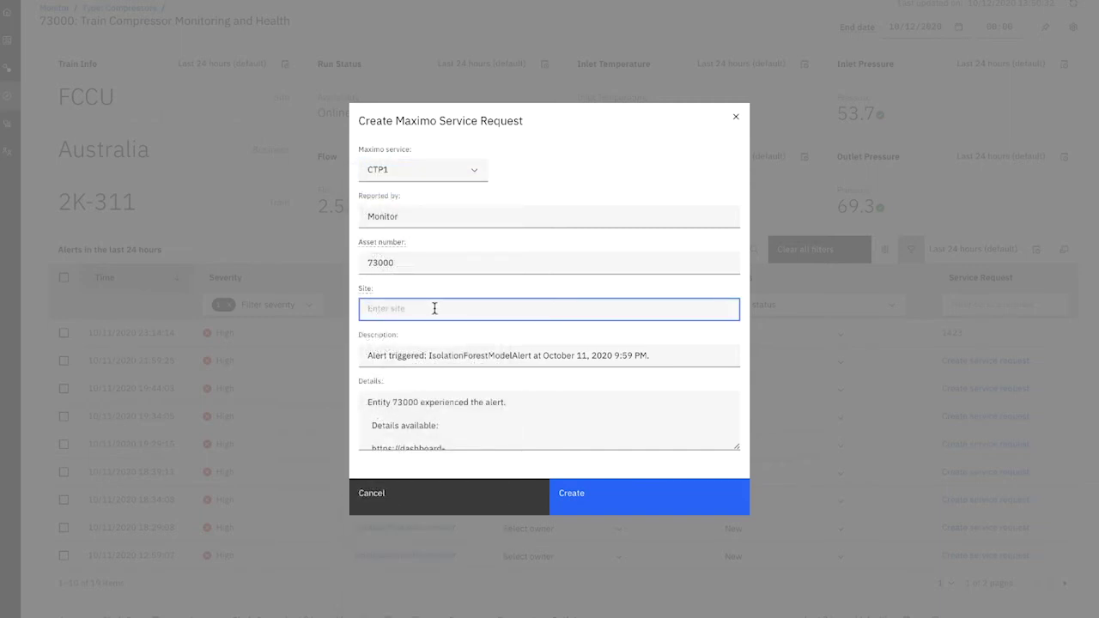
type("Burbank")
left_click(582, 502)
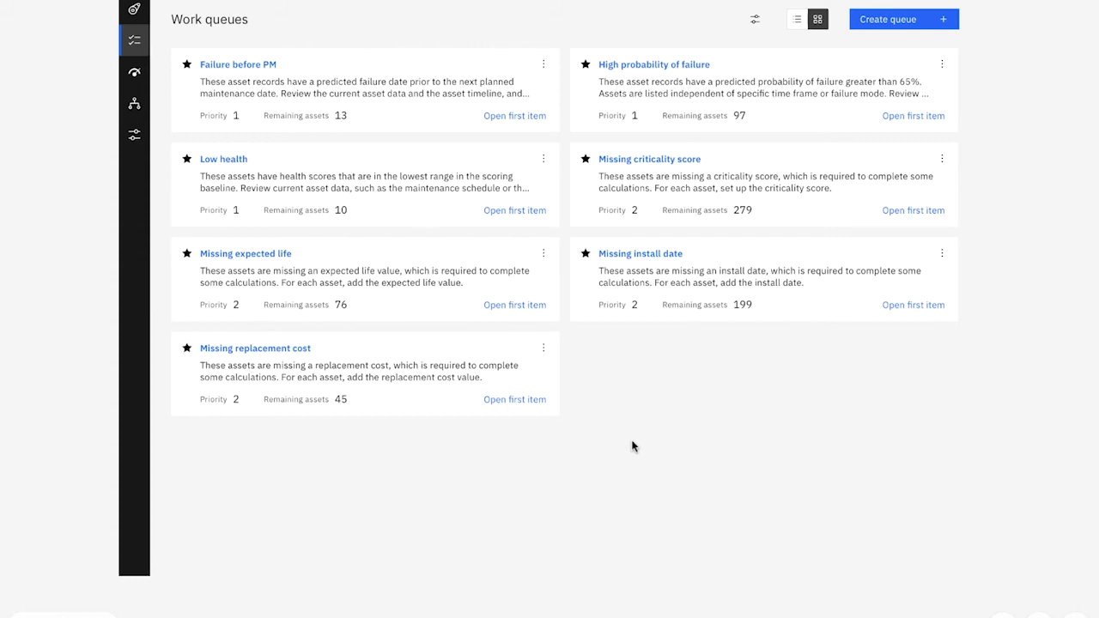
Step: In the Low health work queue, open wet gas compressor 73000 and examine its health breakdown, failure predictions, life curve and asset timeline
left_click(378, 183)
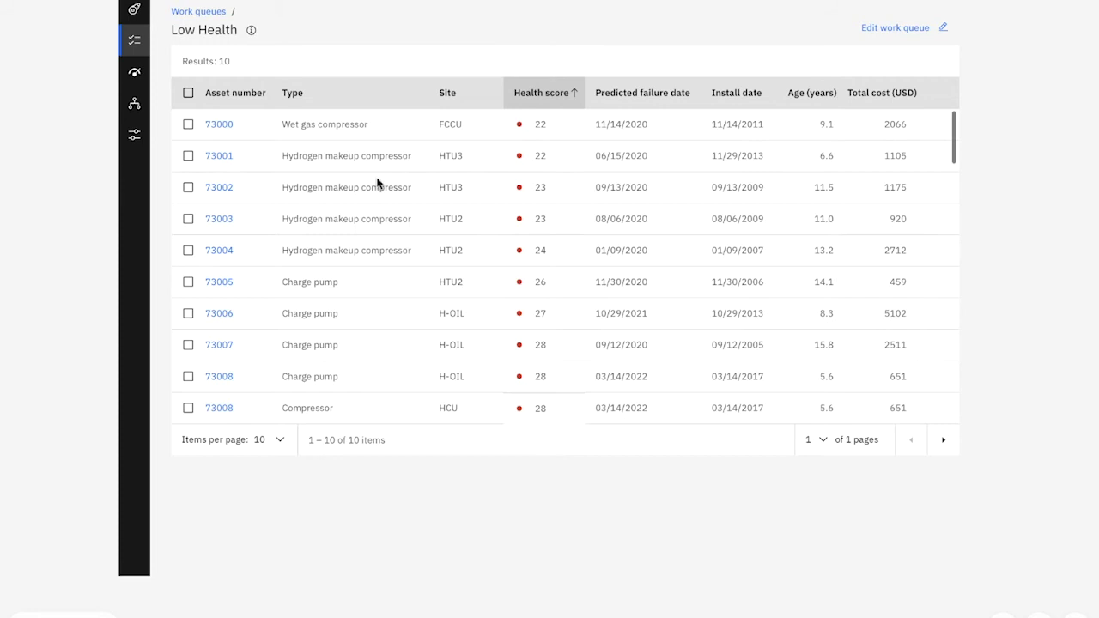
left_click(222, 125)
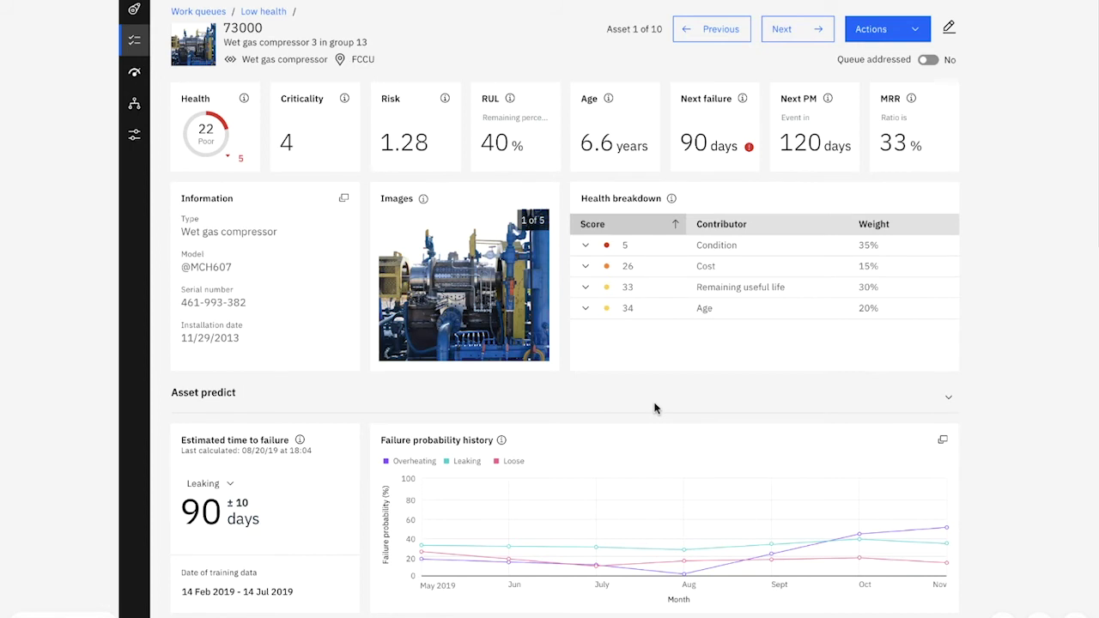
scroll(655, 409, "down", 3)
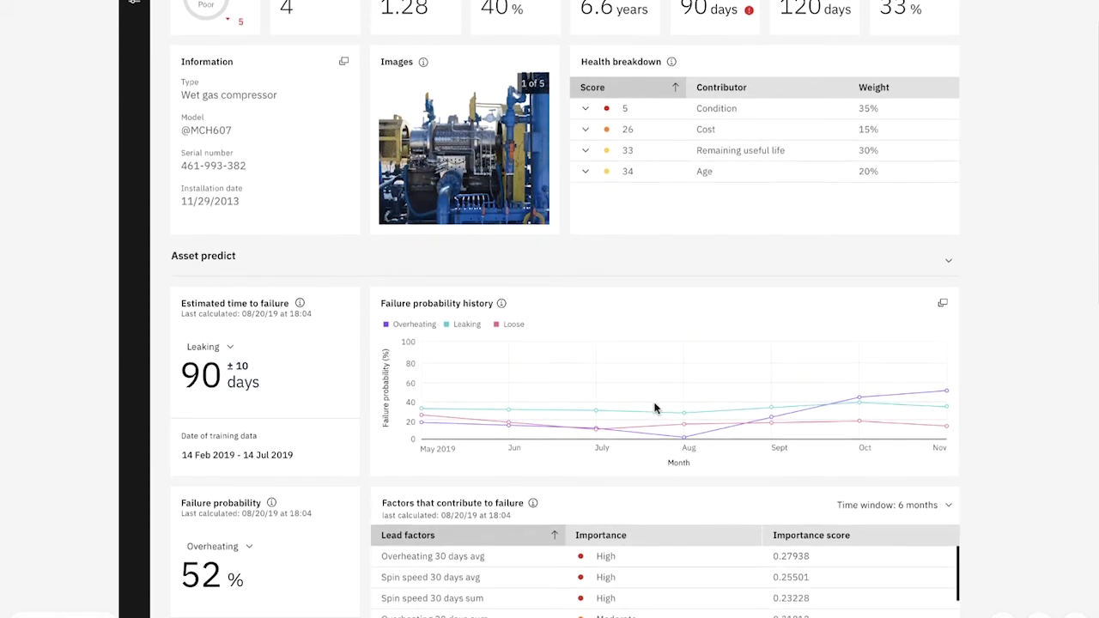
scroll(654, 409, "down", 4)
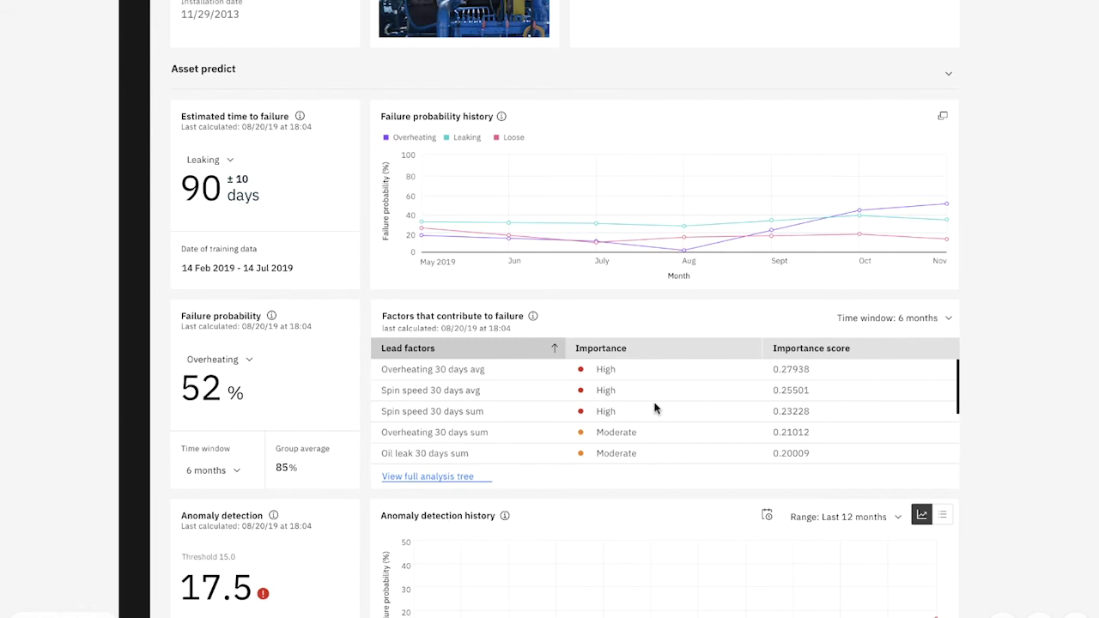
scroll(655, 409, "down", 8)
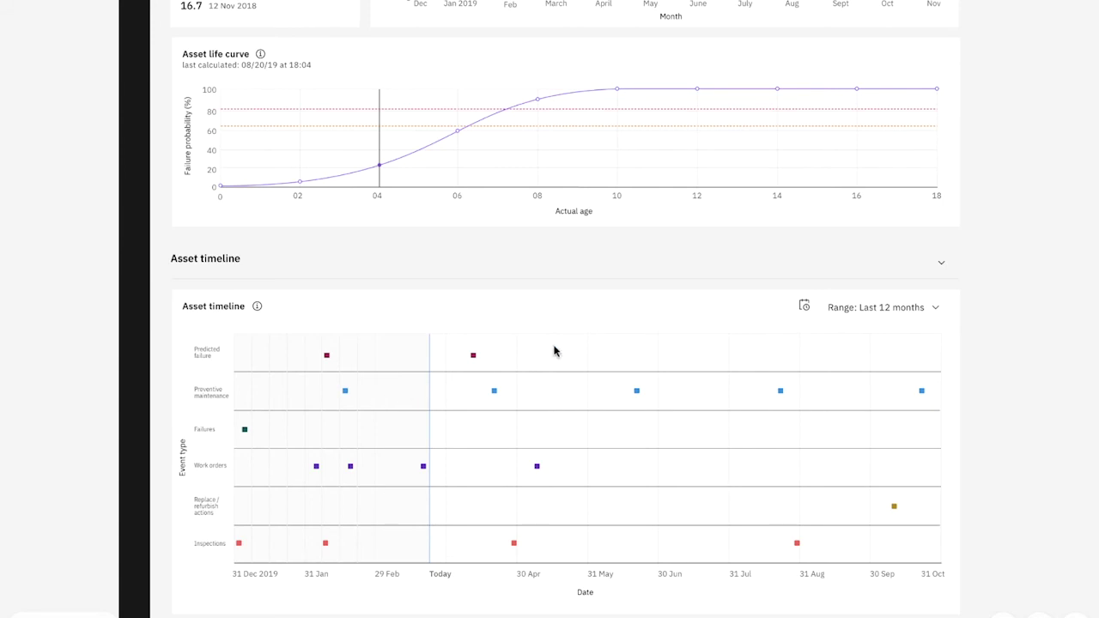
Step: Create a work order for wet gas compressor 73000 and mark its queue entry as addressed
scroll(554, 350, "up", 10)
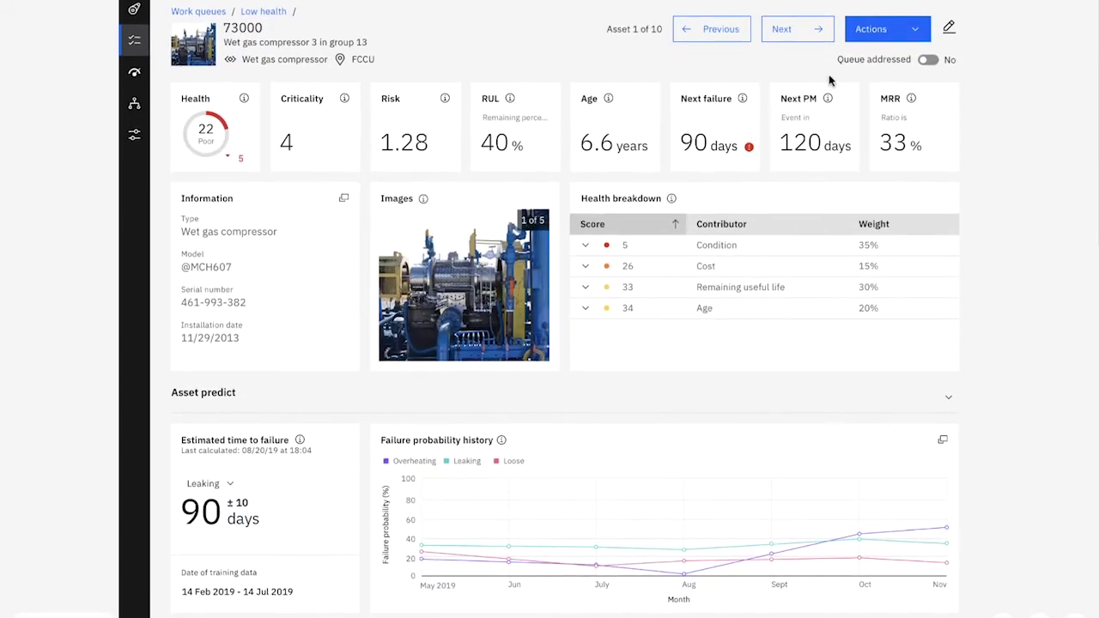
left_click(873, 31)
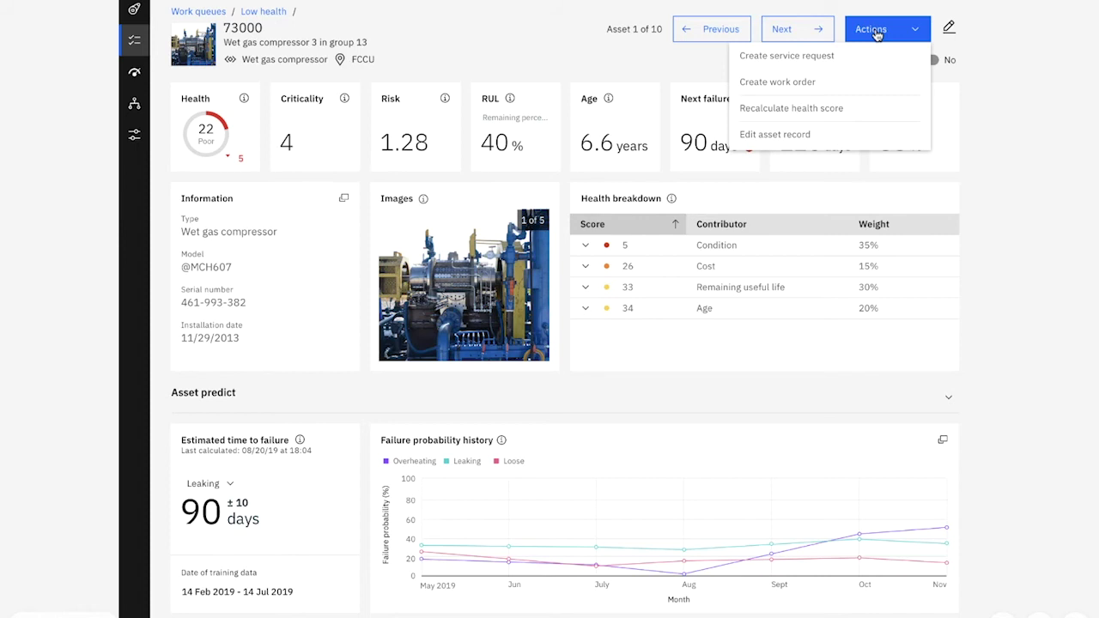
left_click(809, 80)
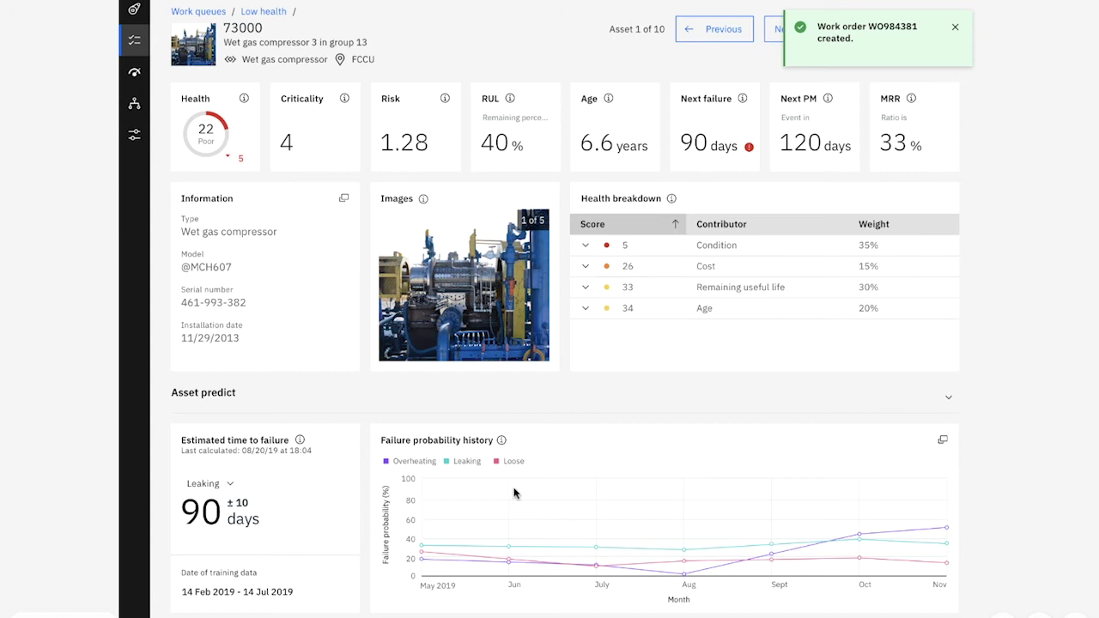
left_click(928, 59)
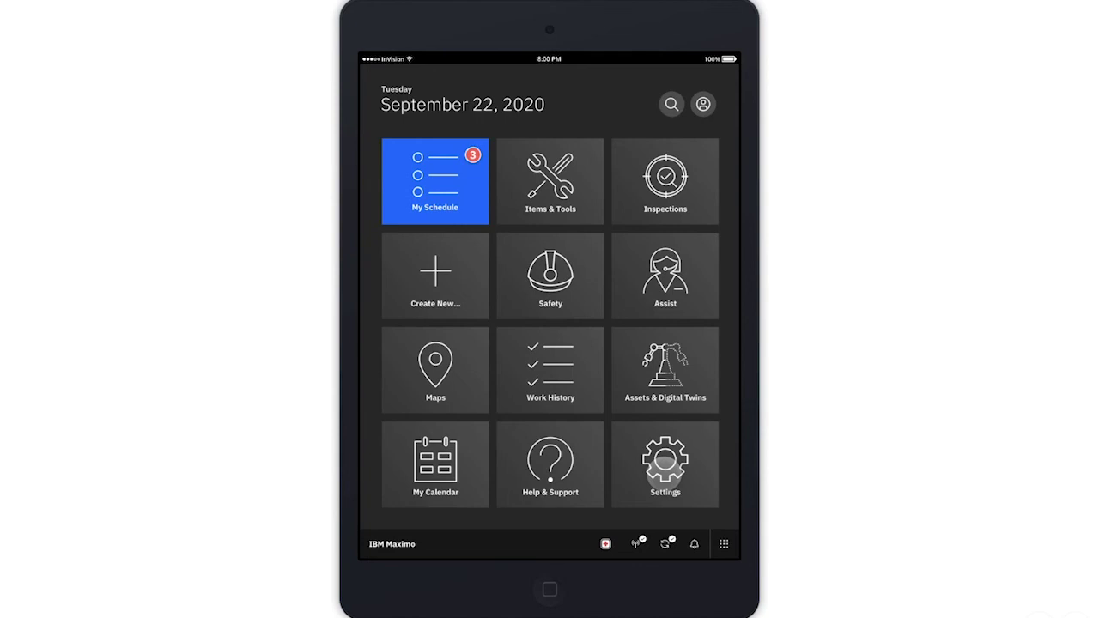
Step: In the IBM Maximo mobile schedule, check off all items and tools for today's assigned work, and show the assignments on the map
left_click(665, 468)
left_click(457, 206)
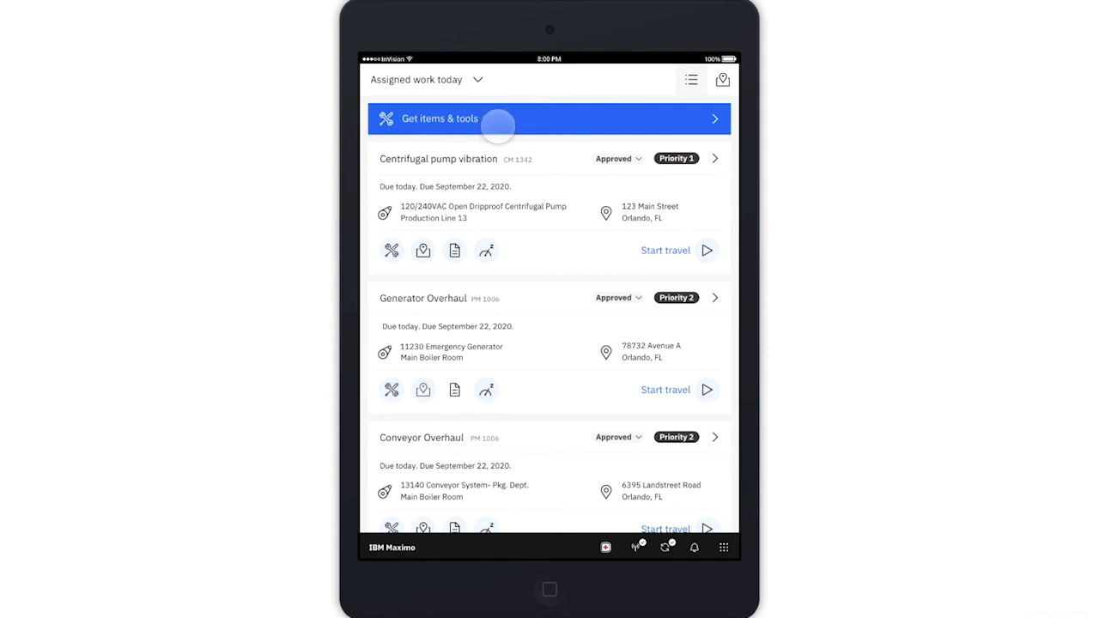
left_click(497, 118)
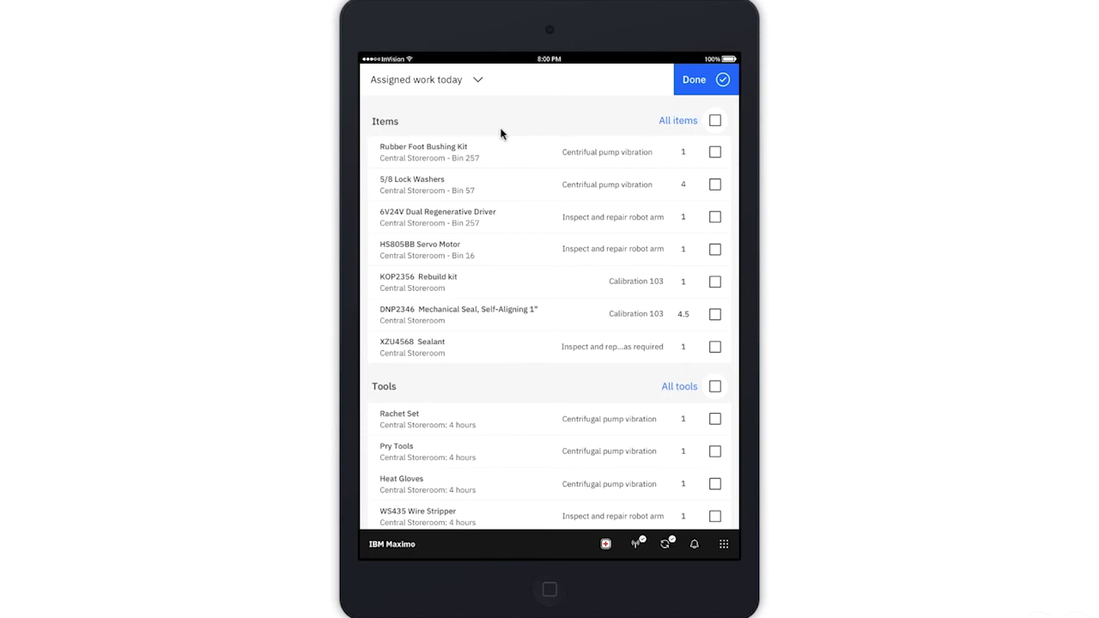
left_click_drag(502, 133, 635, 199)
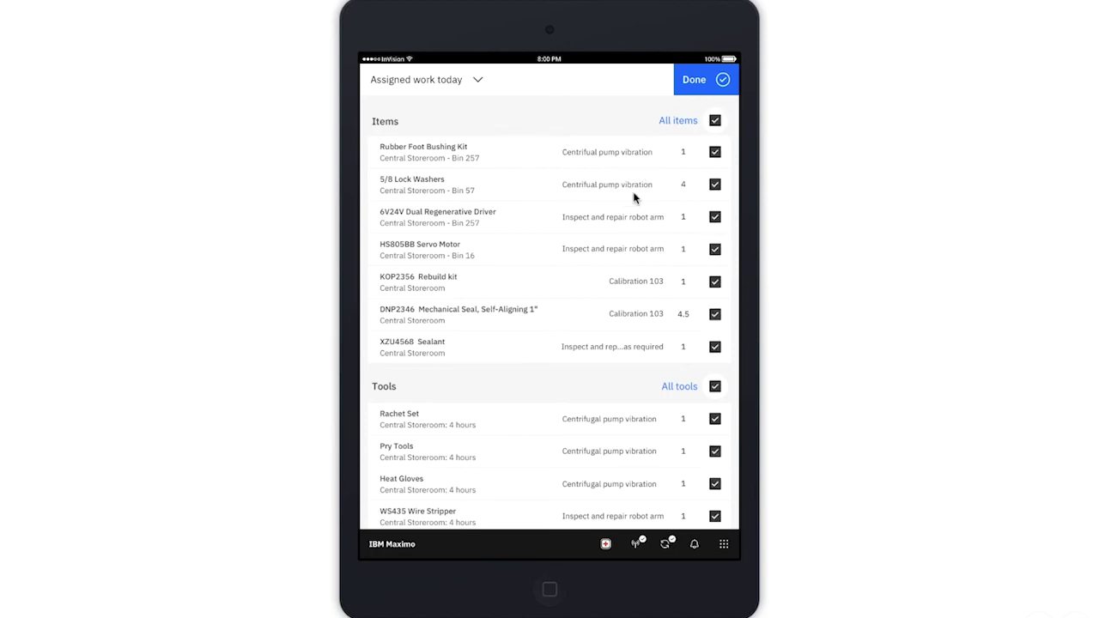
left_click(718, 80)
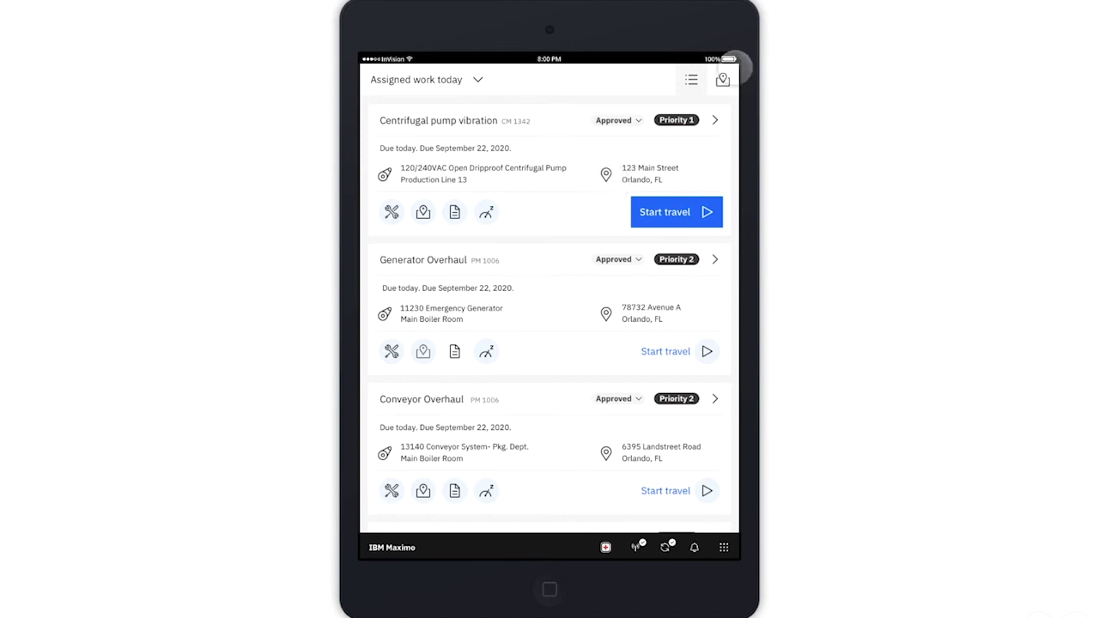
left_click(723, 79)
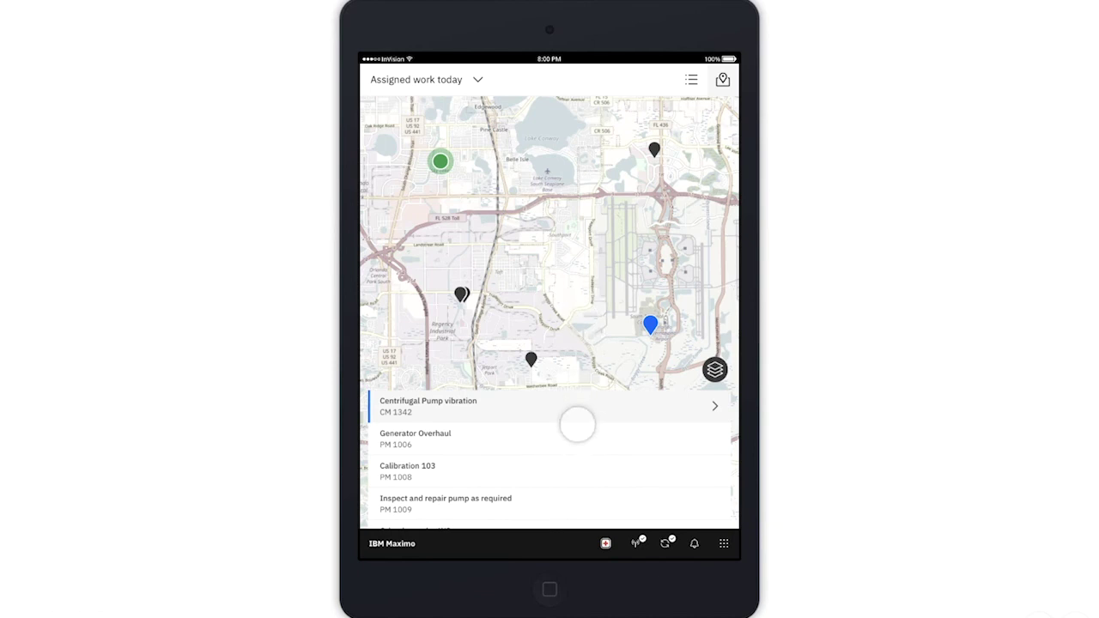
Step: Start travel to the Centrifugal Pump Vibration job CM 1342, navigate to the site, and exit navigation on arrival
left_click(576, 409)
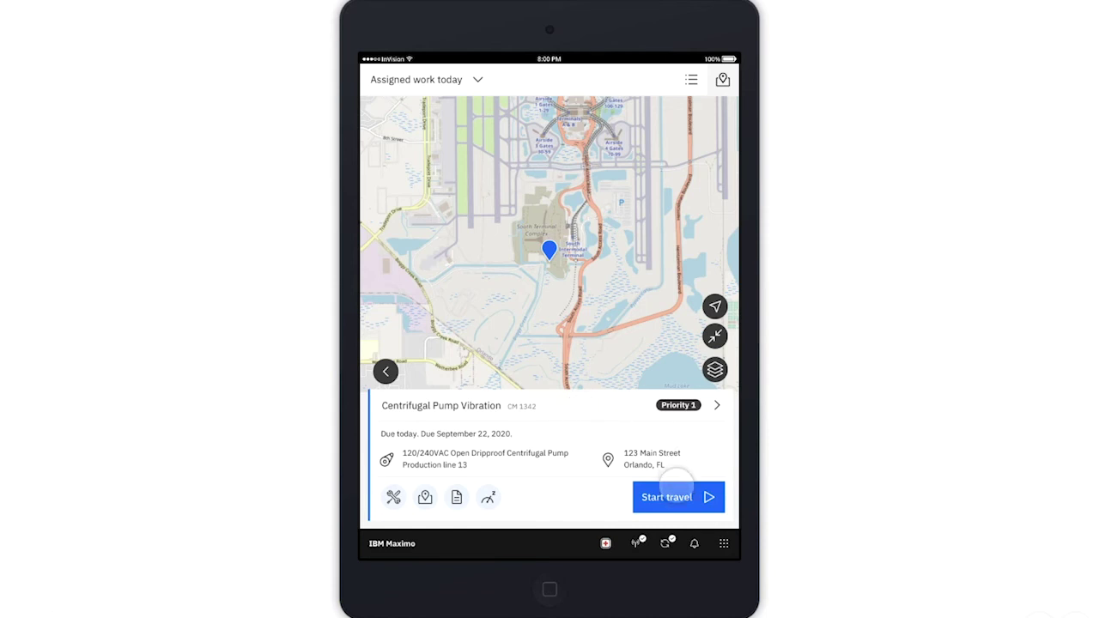
left_click(677, 497)
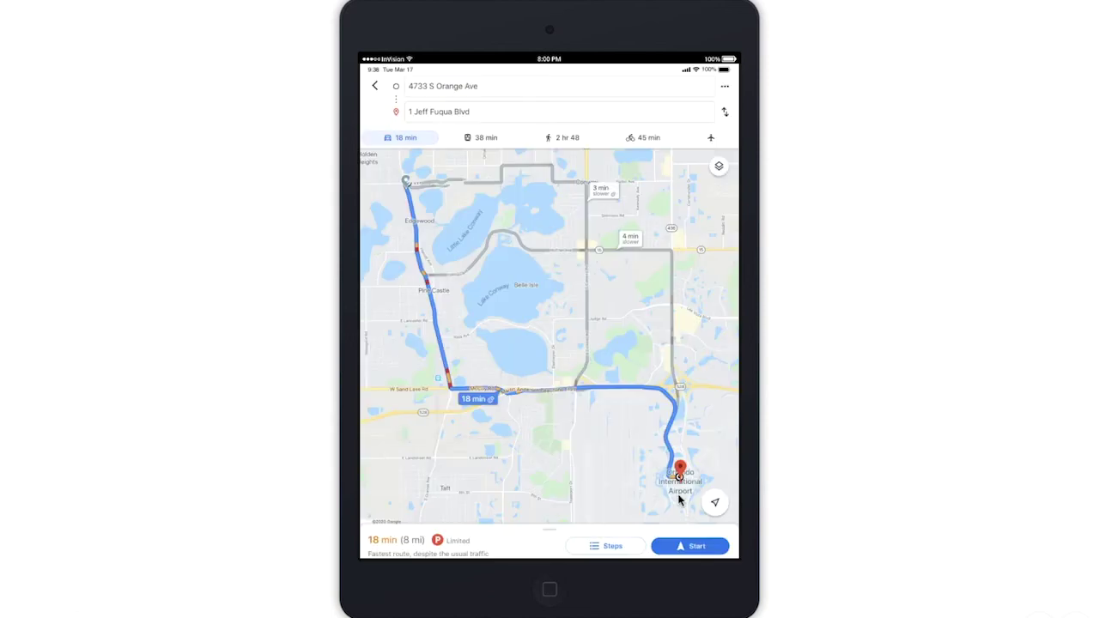
left_click(696, 546)
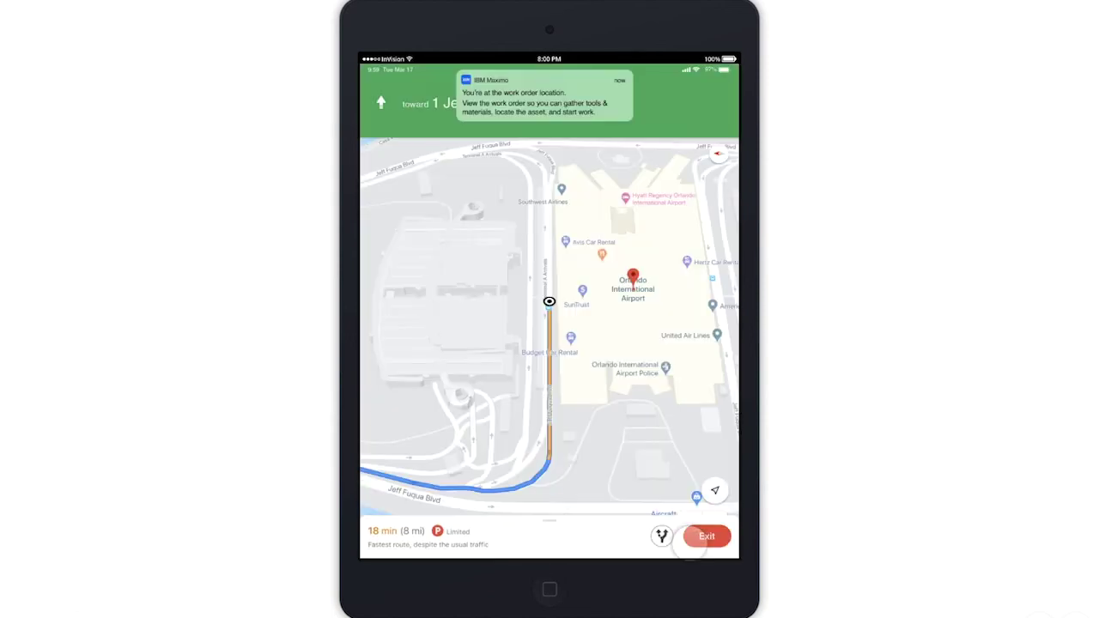
left_click(700, 539)
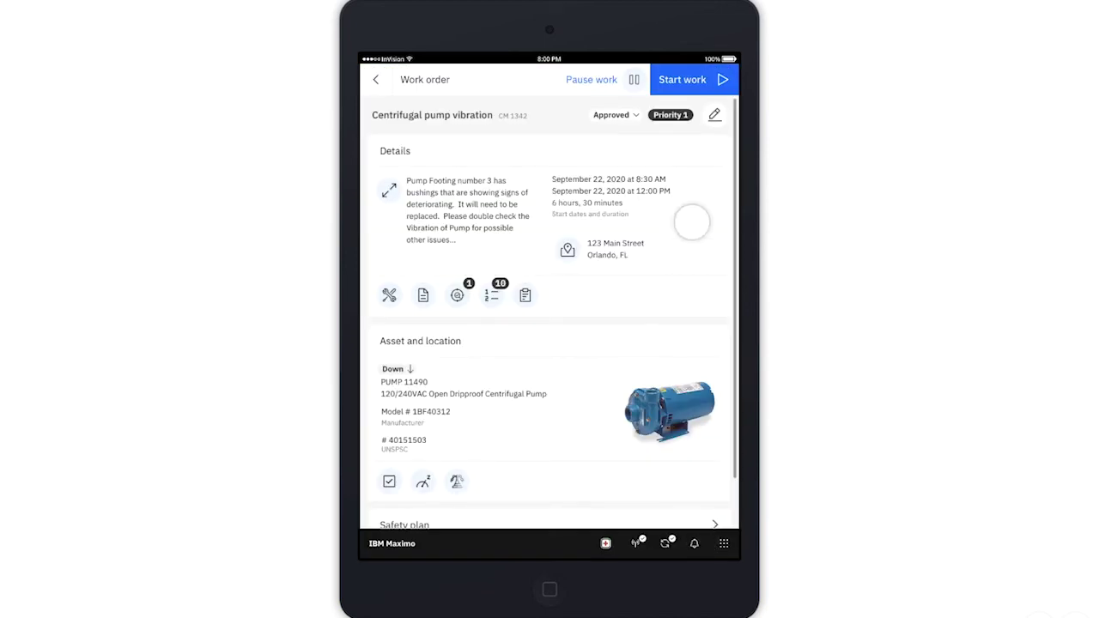
Step: Start work on the centrifugal pump vibration work order and complete its Pump Inspection PM 2546 form
left_click(692, 81)
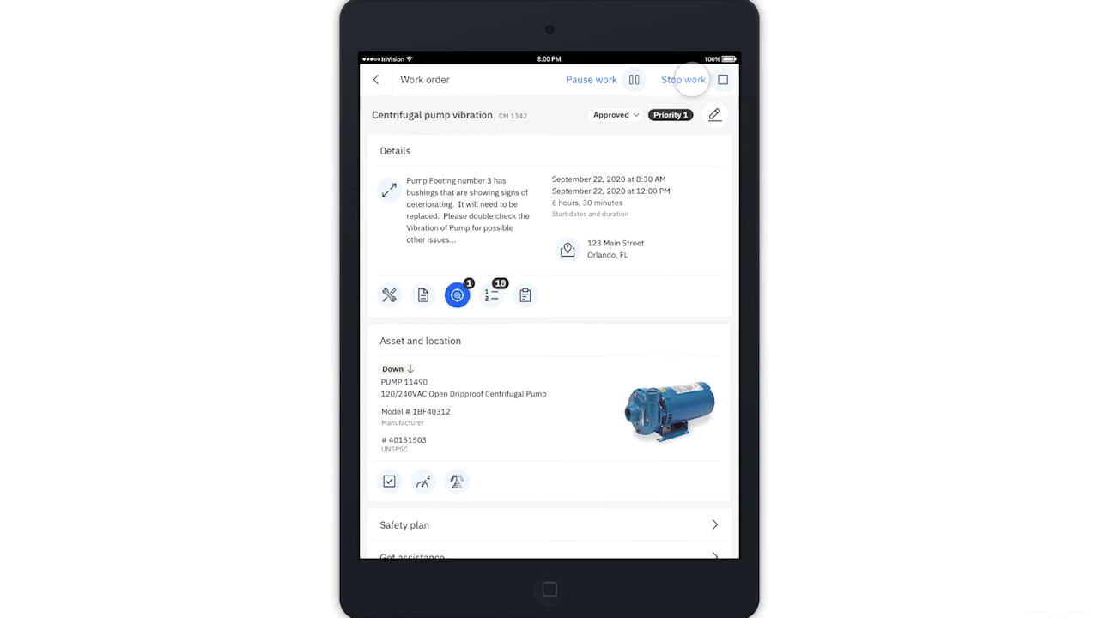
left_click(457, 294)
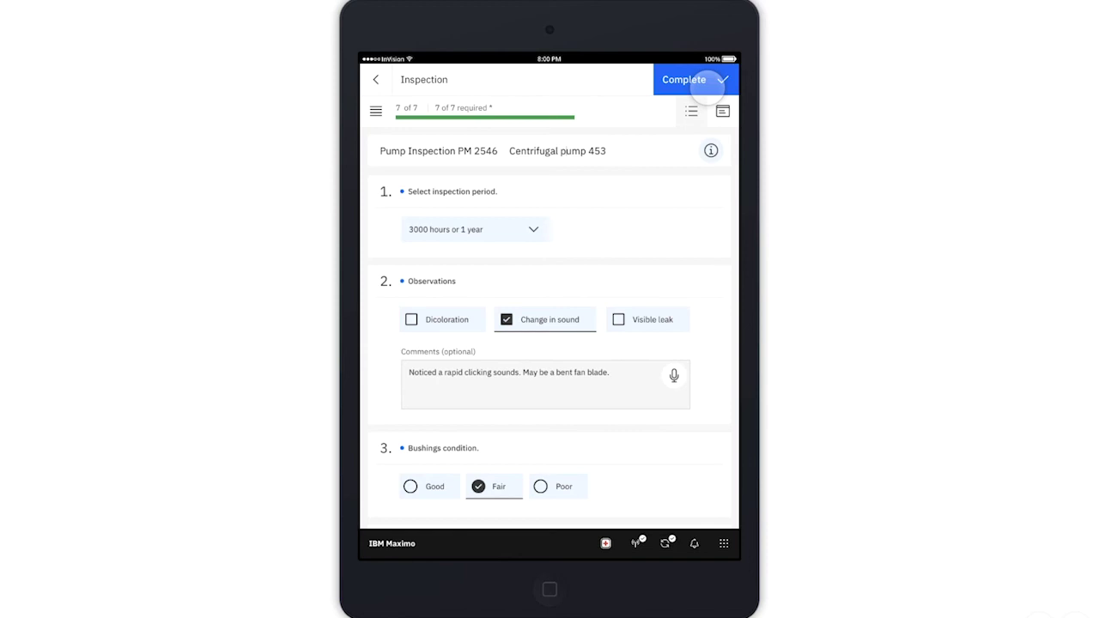
scroll(660, 235, "down", 5)
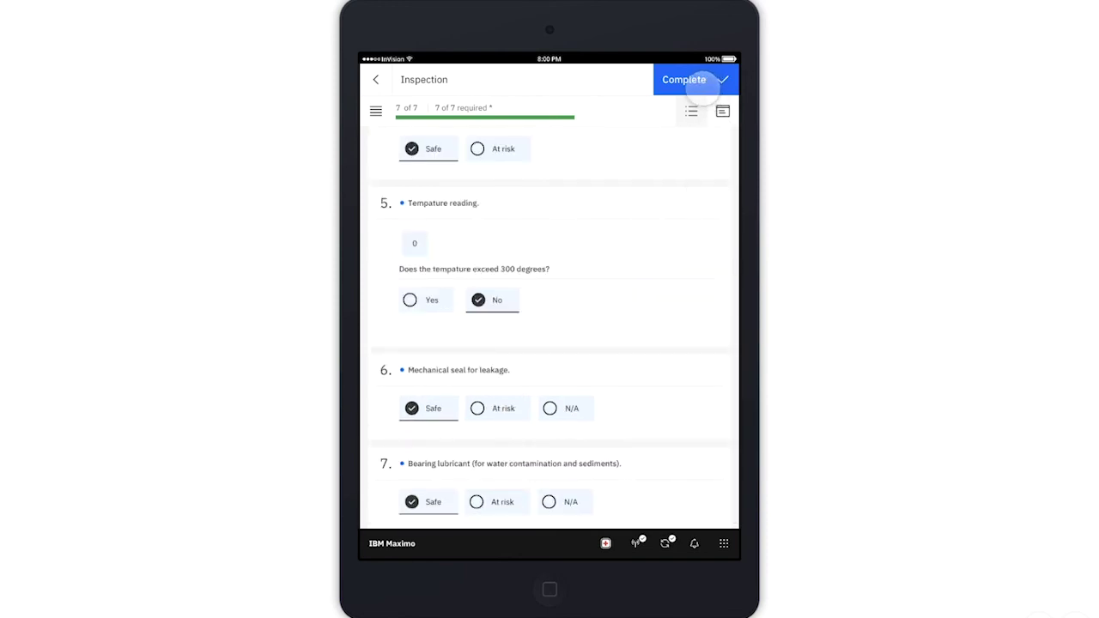
left_click(702, 87)
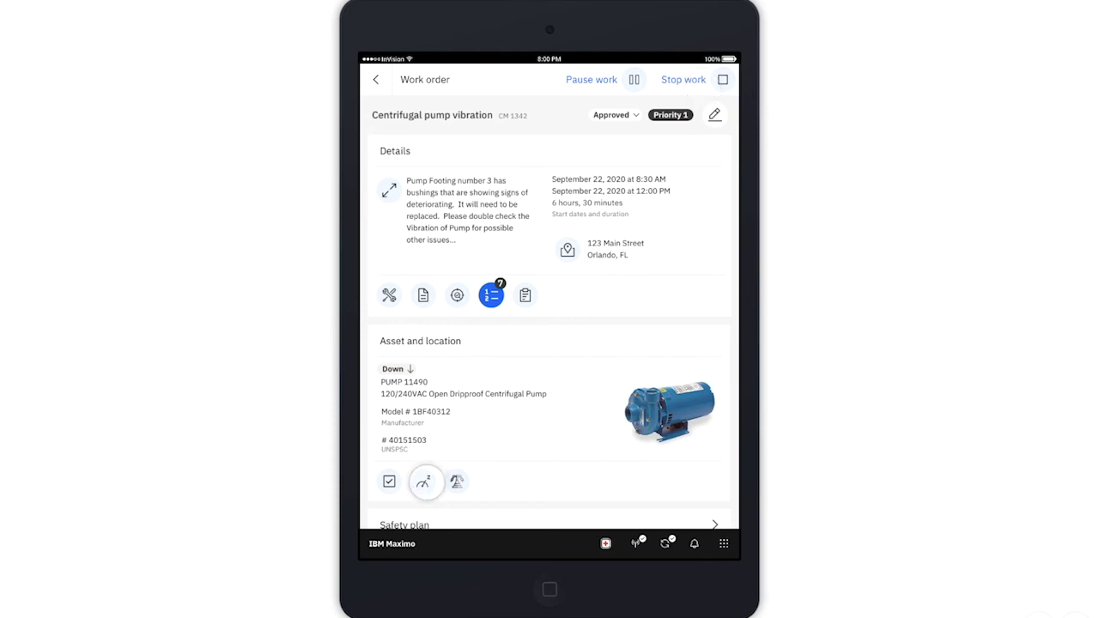
Step: Examine the centrifugal pump's meter readings, the Temperature 1 trend for the last two hours, and the pump's digital twin
left_click(424, 481)
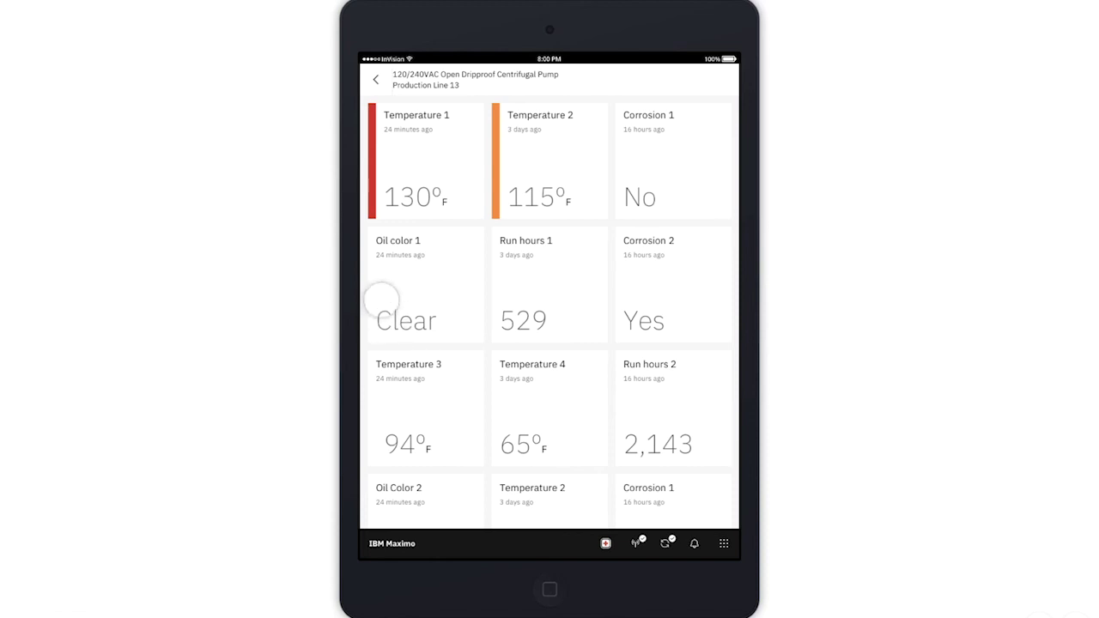
left_click(433, 184)
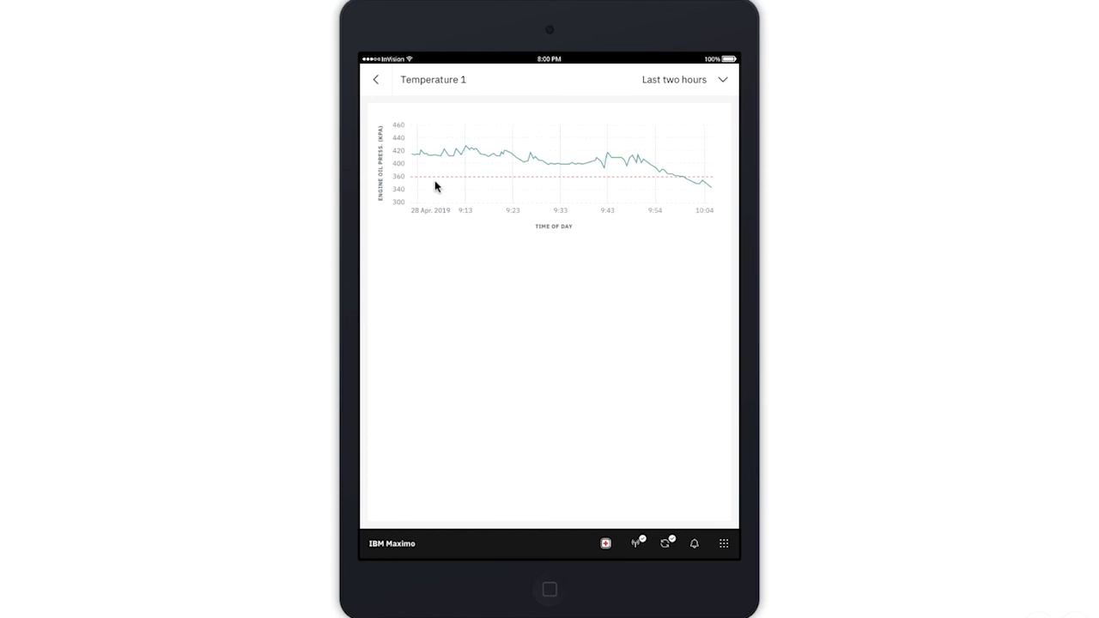
left_click(378, 79)
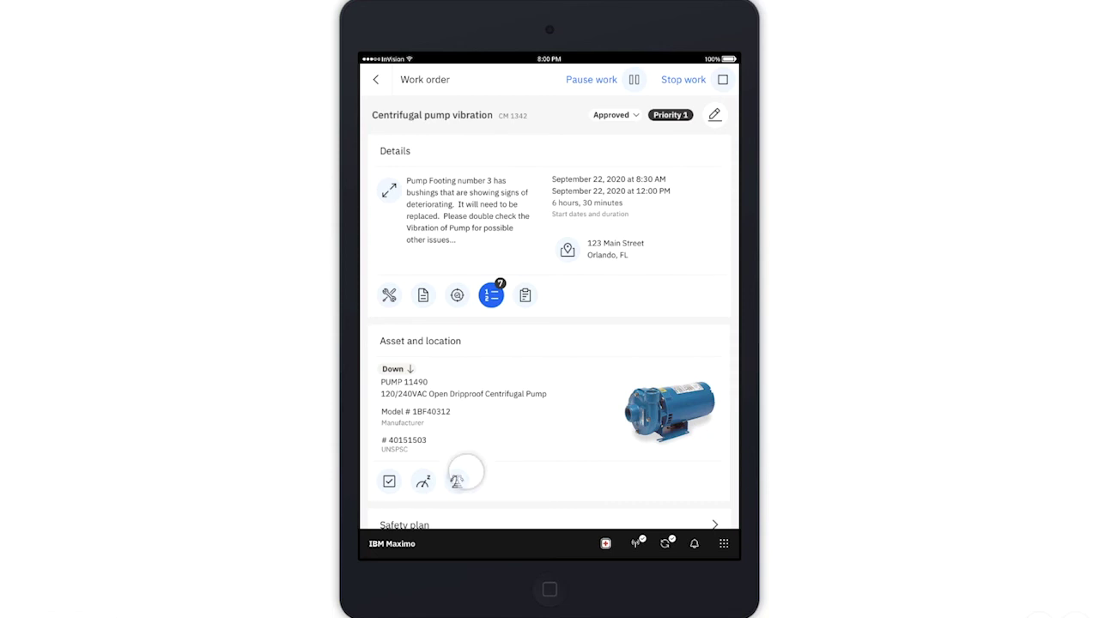
left_click(458, 482)
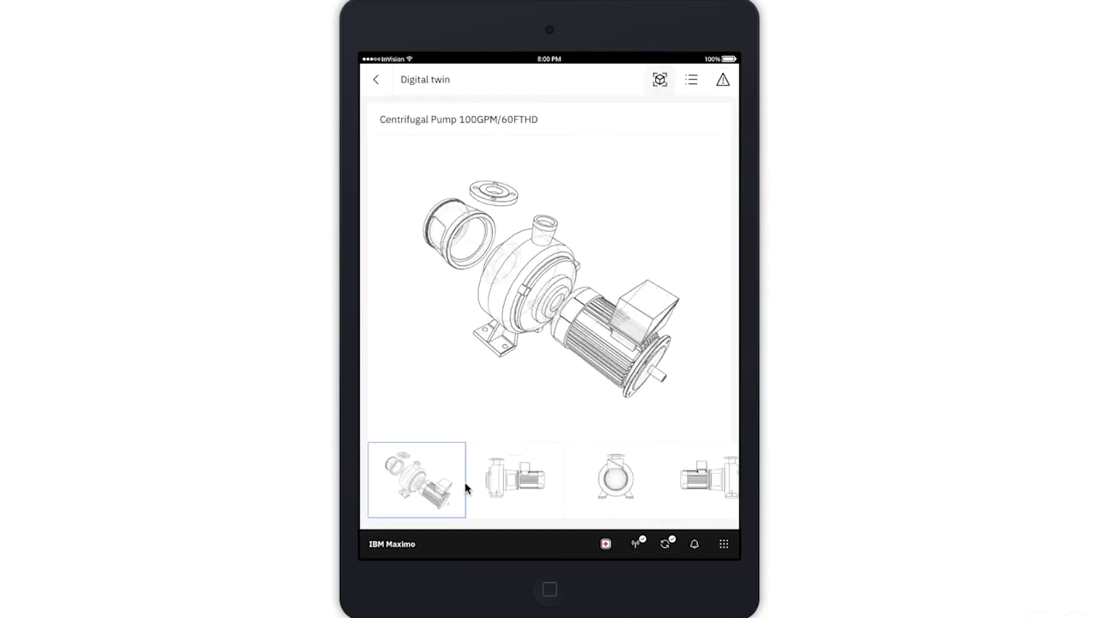
left_click(382, 81)
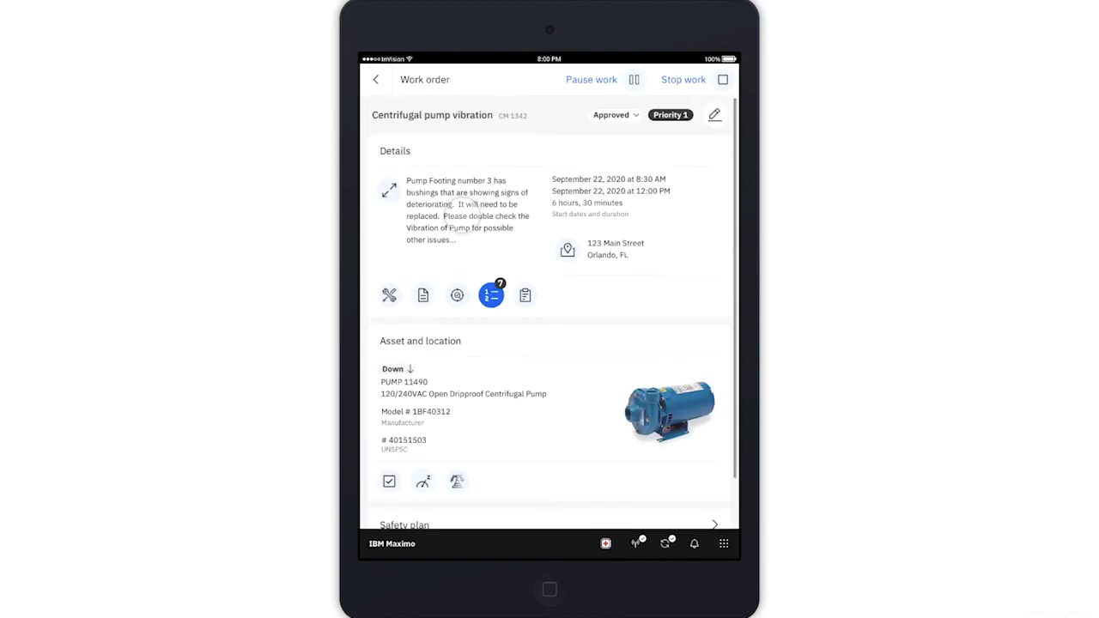
Step: From the work order's "Disconnect the power" task, open Assist and read the collaboration summary on preparing the centrifugal pump for power disconnect
left_click(491, 294)
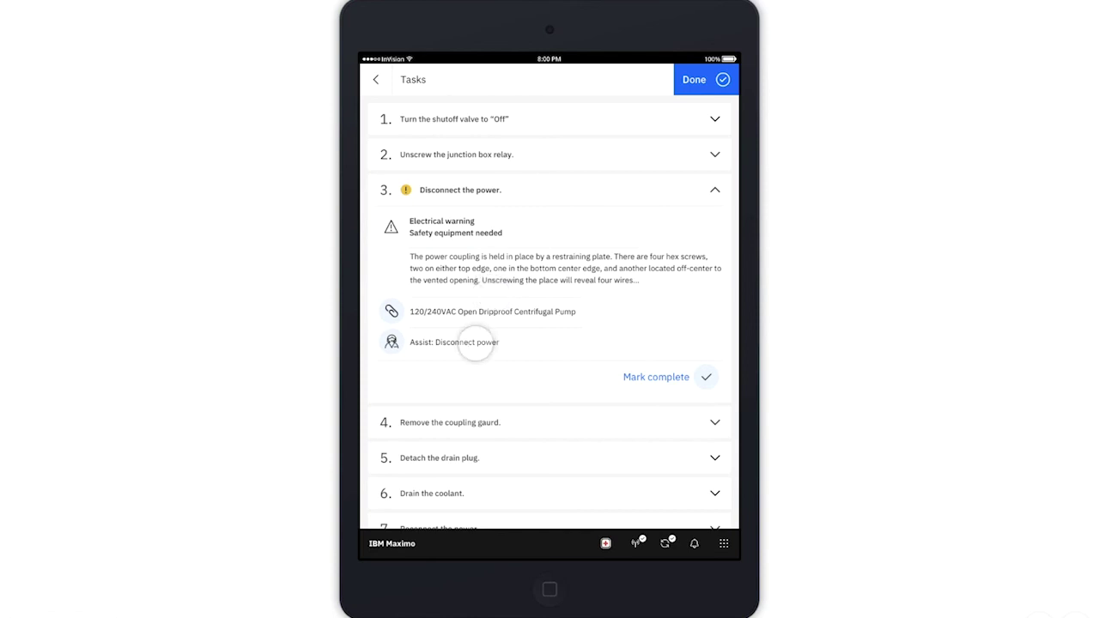
left_click(481, 342)
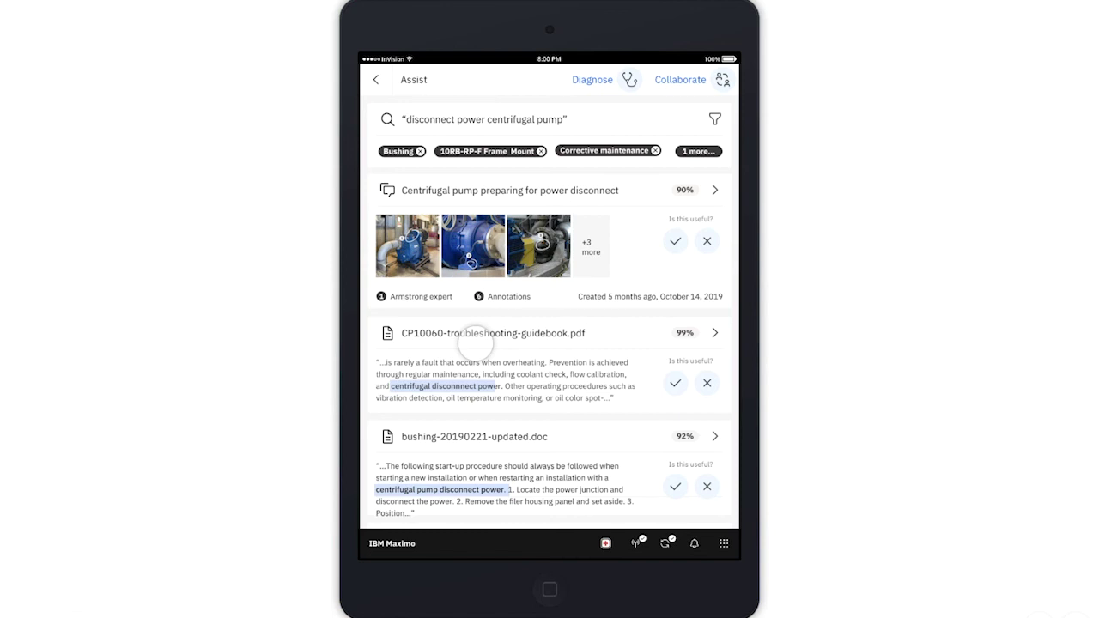
left_click(498, 252)
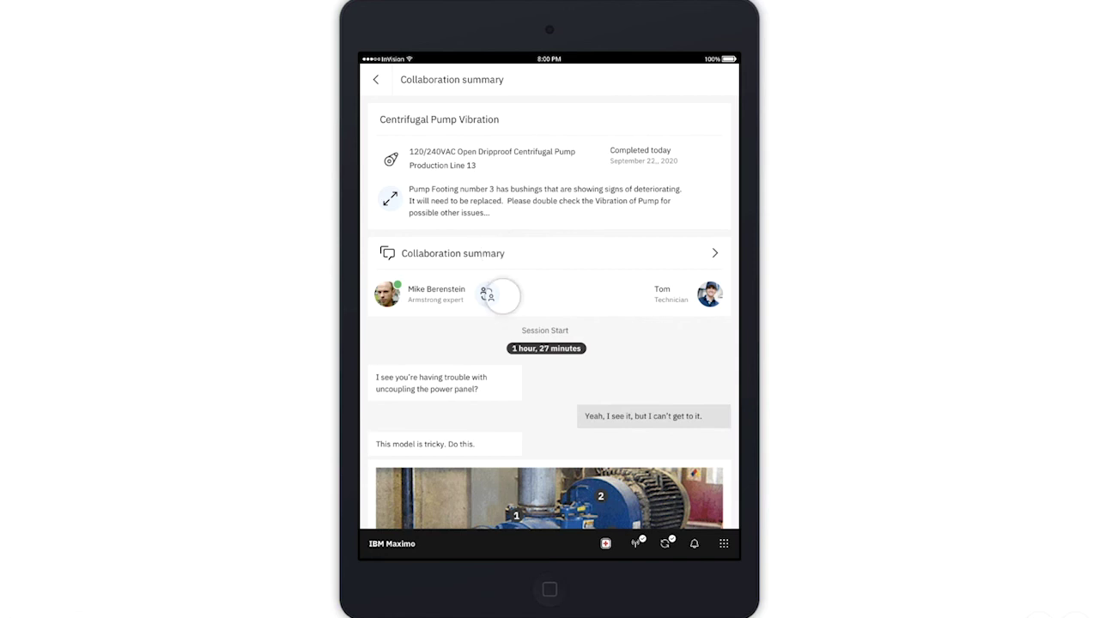
scroll(501, 295, "down", 2)
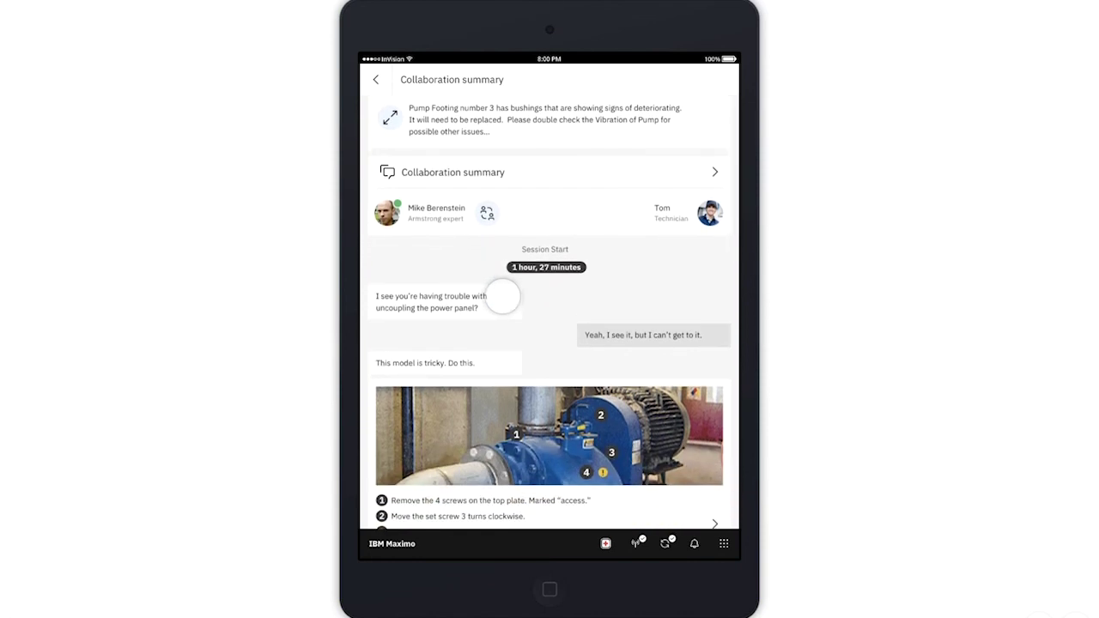
scroll(502, 296, "down", 1)
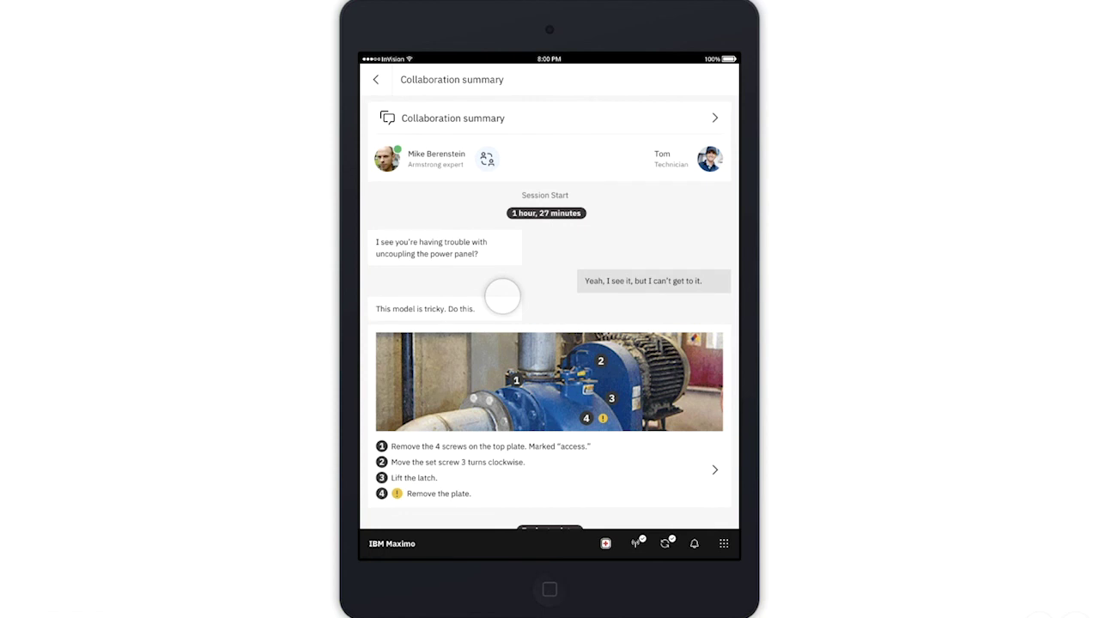
scroll(502, 296, "down", 2)
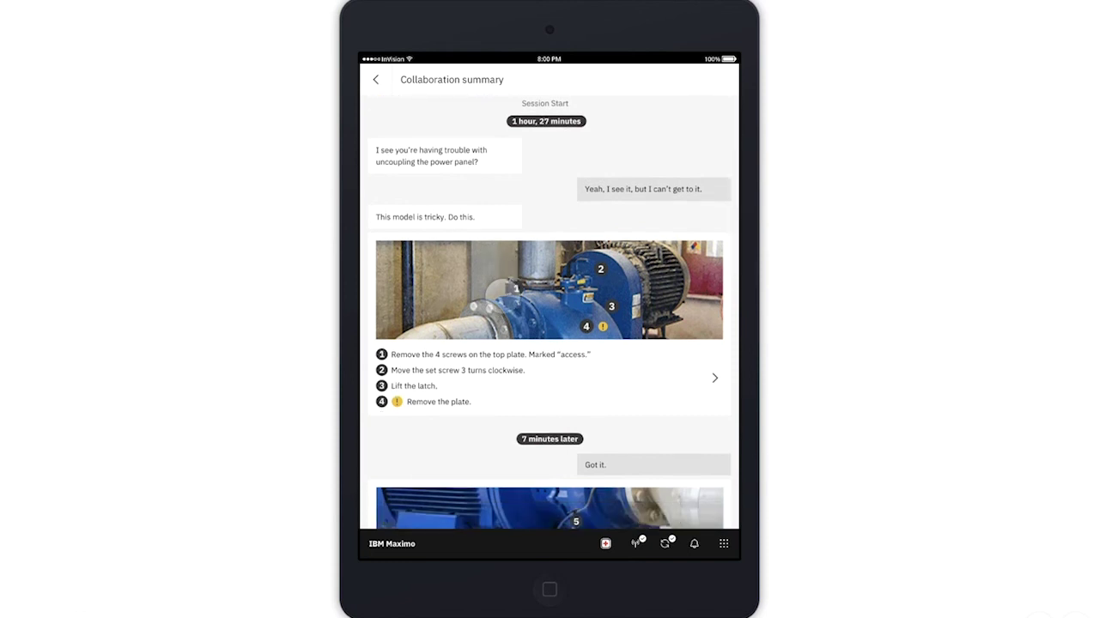
scroll(502, 296, "down", 4)
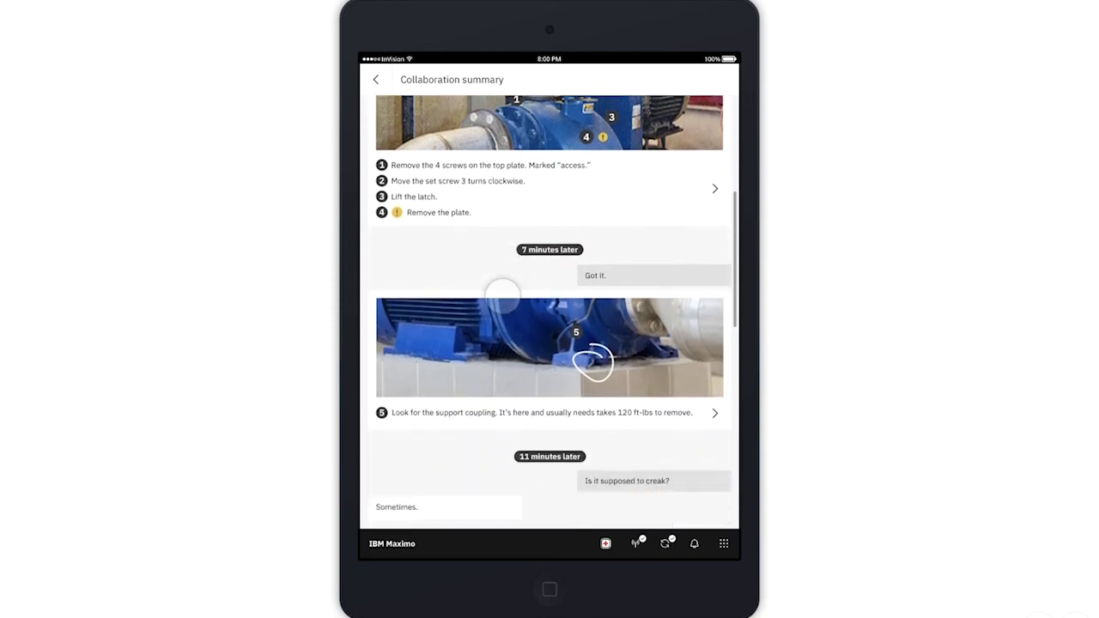
scroll(502, 296, "down", 10)
scroll(503, 297, "down", 4)
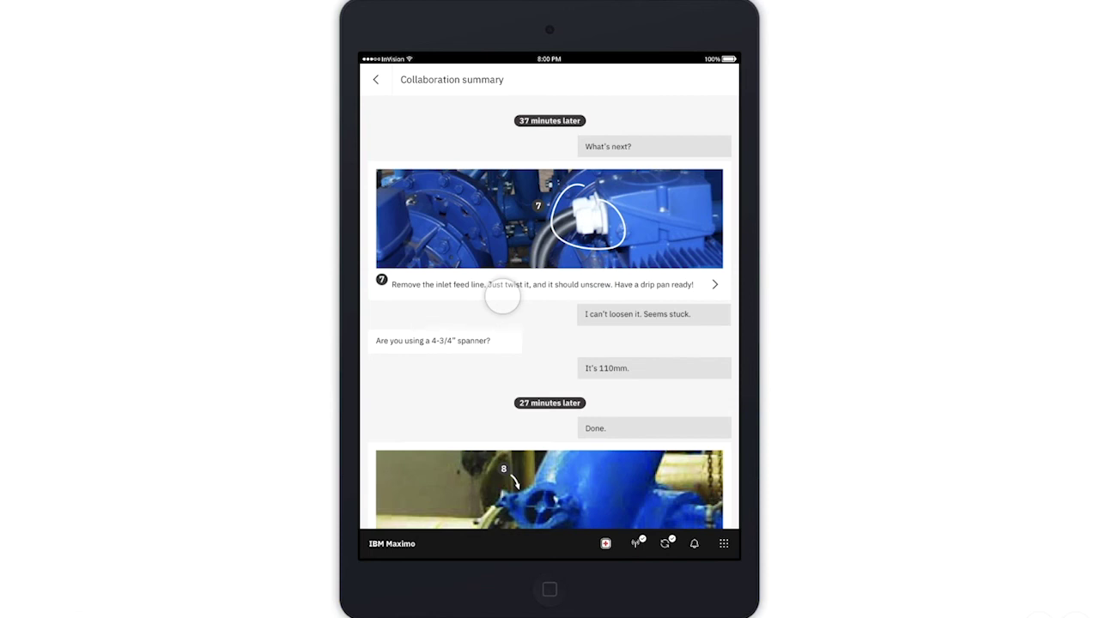
scroll(502, 296, "up", 10)
left_click(376, 79)
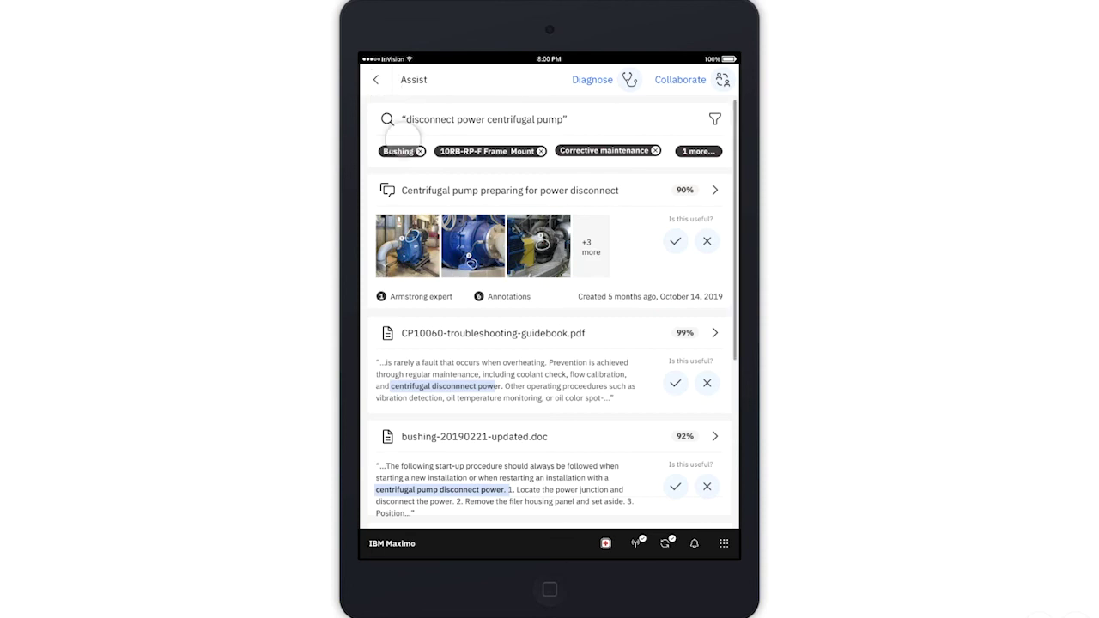
left_click(481, 206)
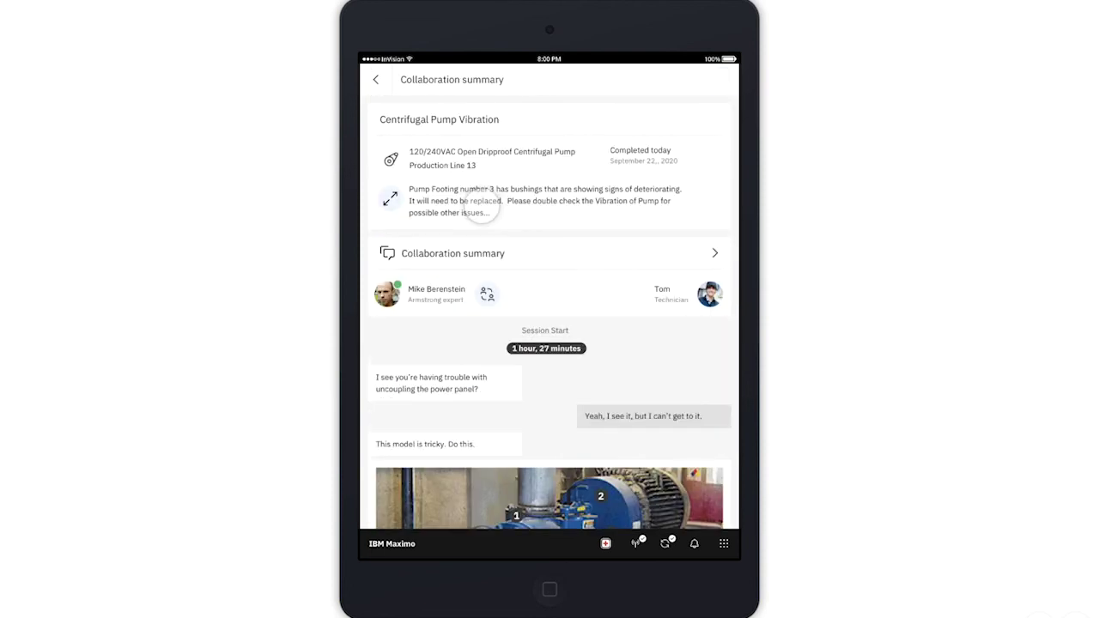
left_click(377, 80)
left_click(377, 80)
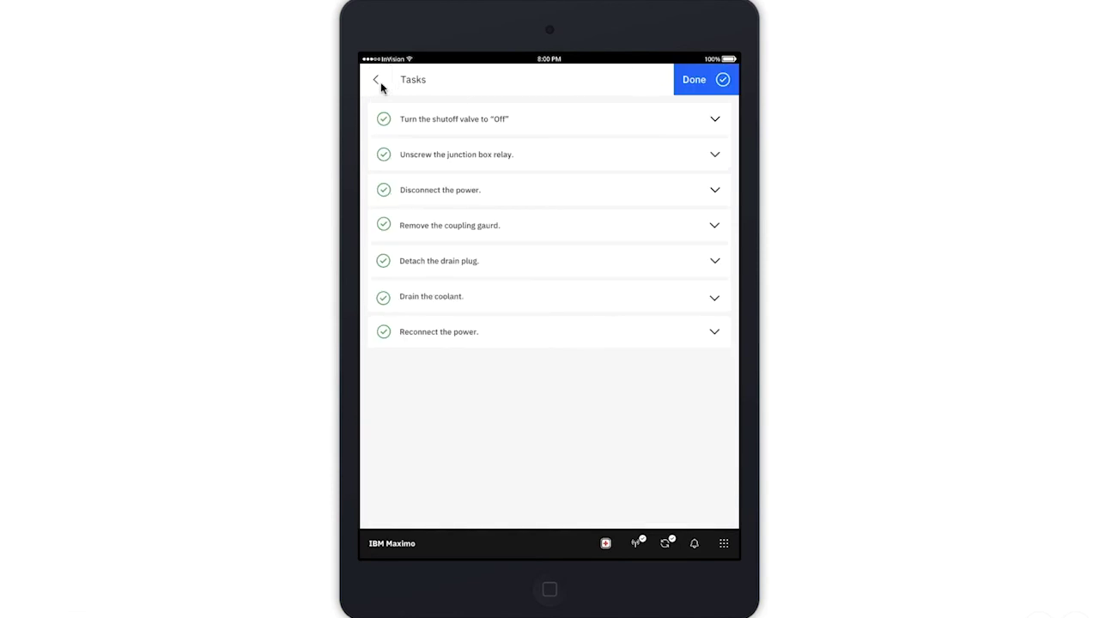
Step: Finish the centrifugal pump work order by marking its tasks done, stopping work and completing the work report
left_click(699, 84)
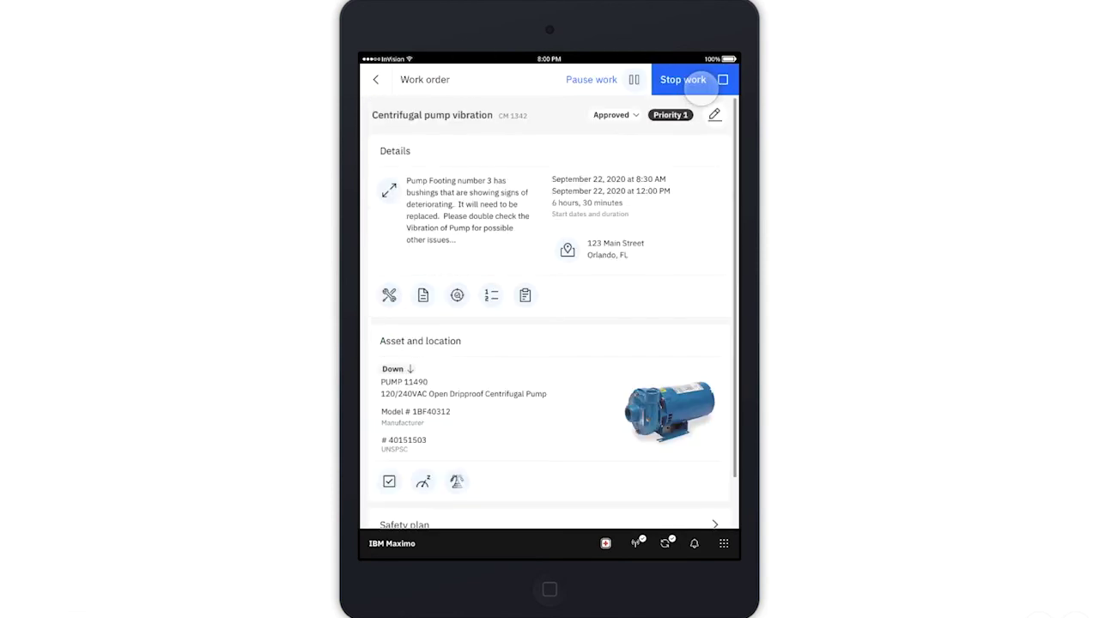
left_click(697, 80)
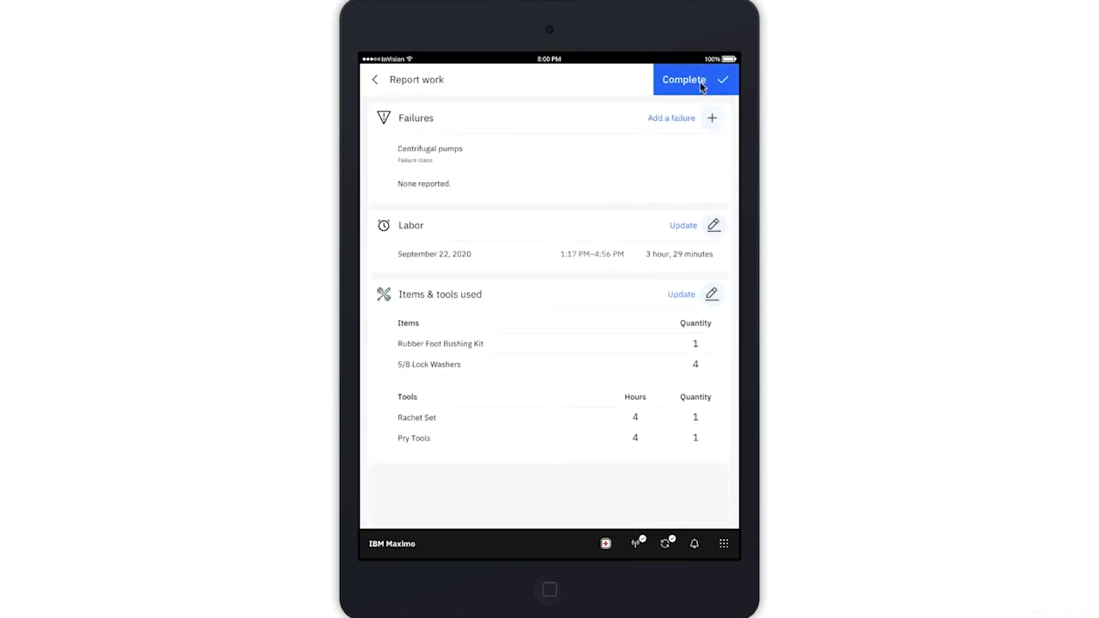
left_click(700, 84)
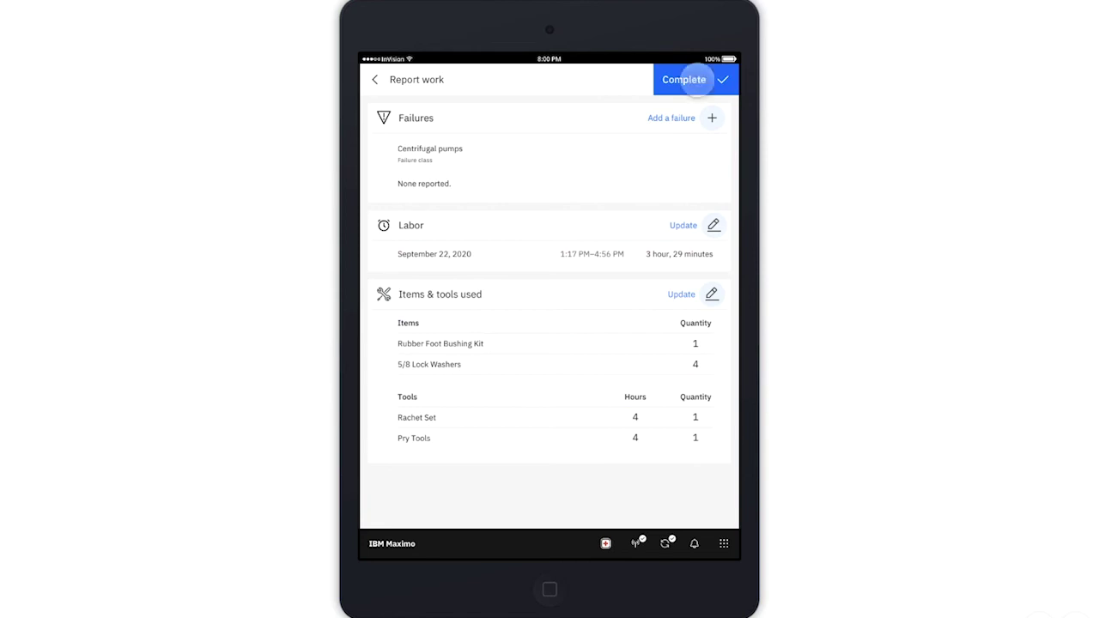